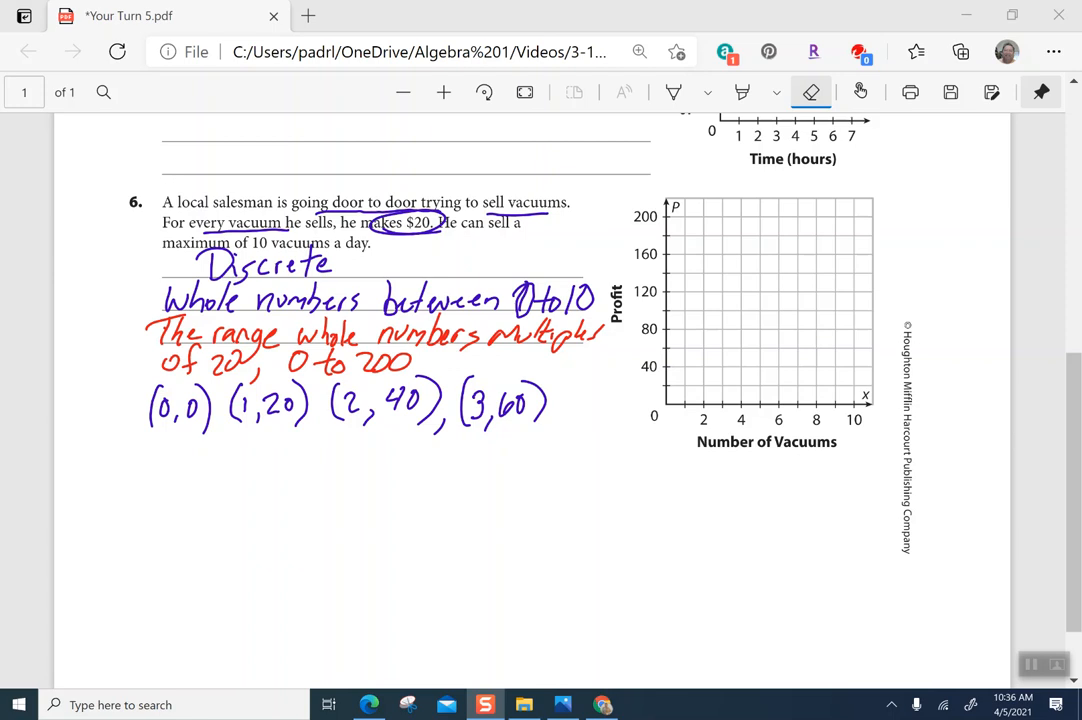
With the red pen, circle the x-axis of the profit graph and mark its ends at 0 and 10
left_click(673, 92)
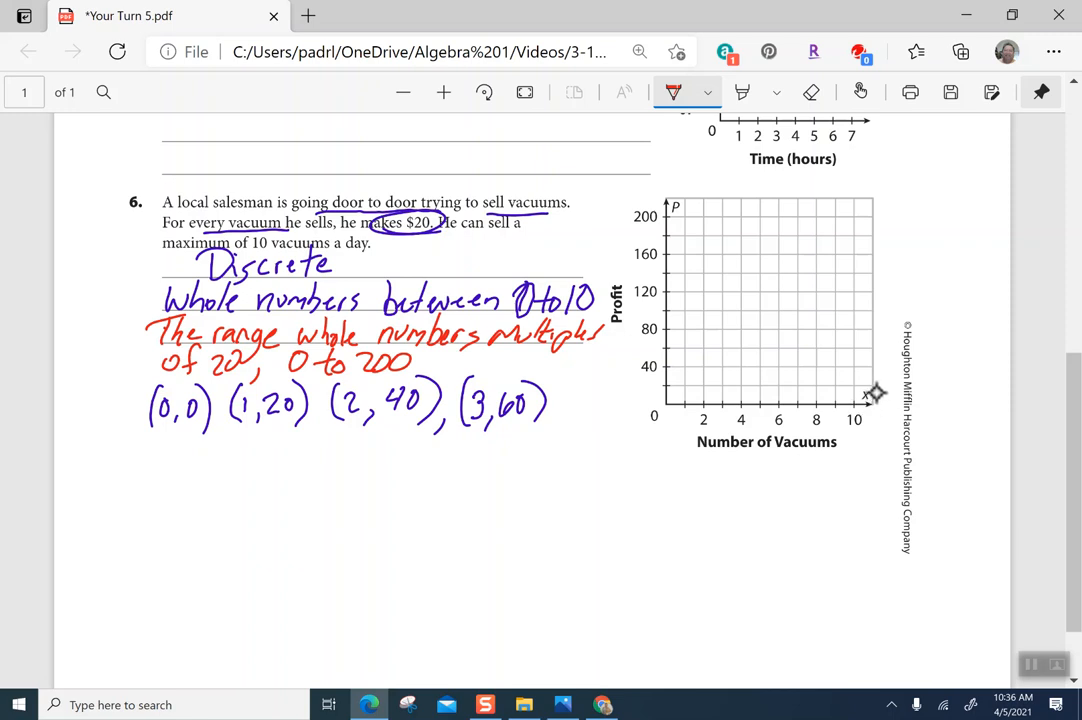
mouse_move(886, 388)
left_mouse_down()
mouse_move(669, 389)
mouse_move(819, 468)
mouse_move(884, 386)
left_mouse_up()
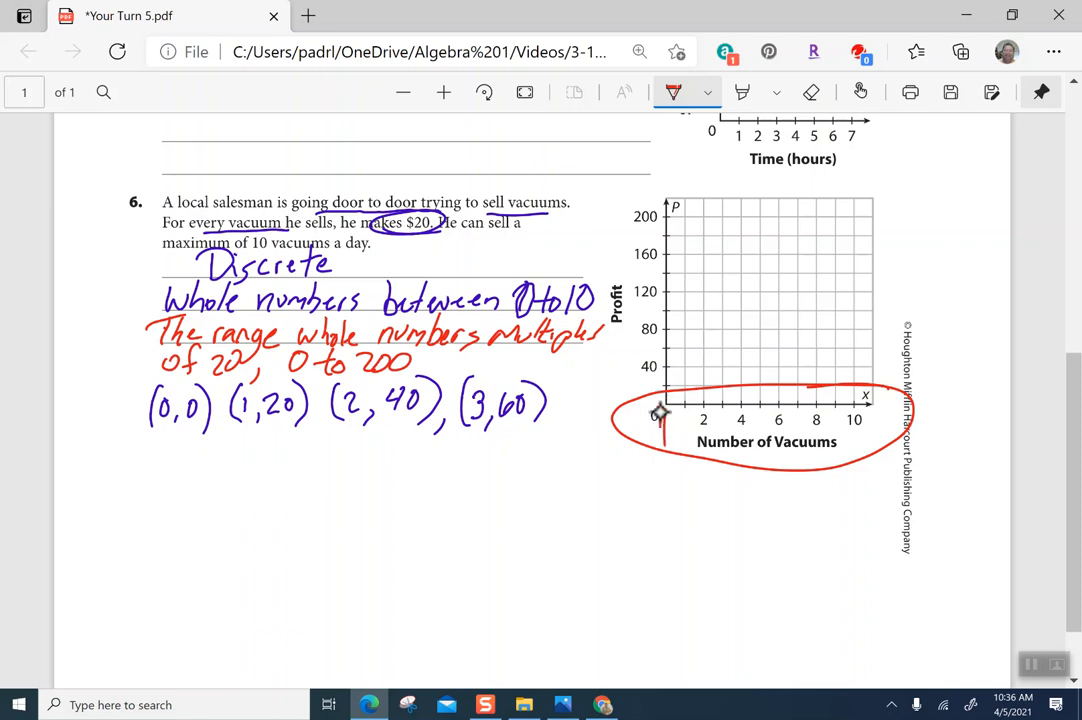
left_click_drag(658, 412, 662, 458)
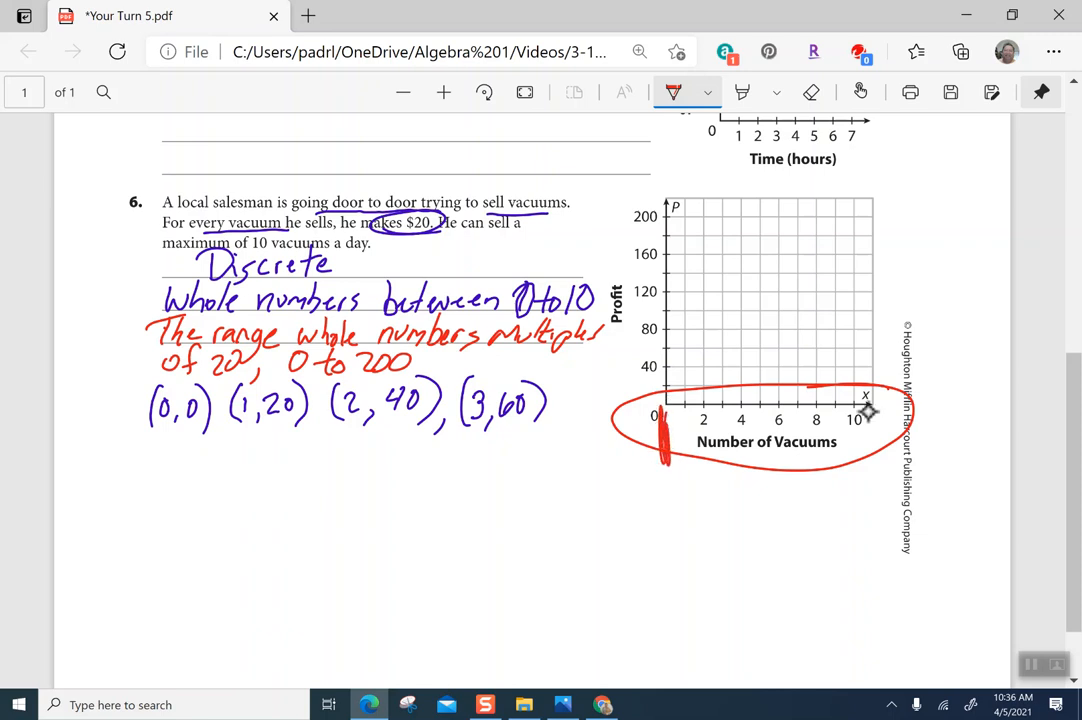
left_click_drag(872, 413, 874, 472)
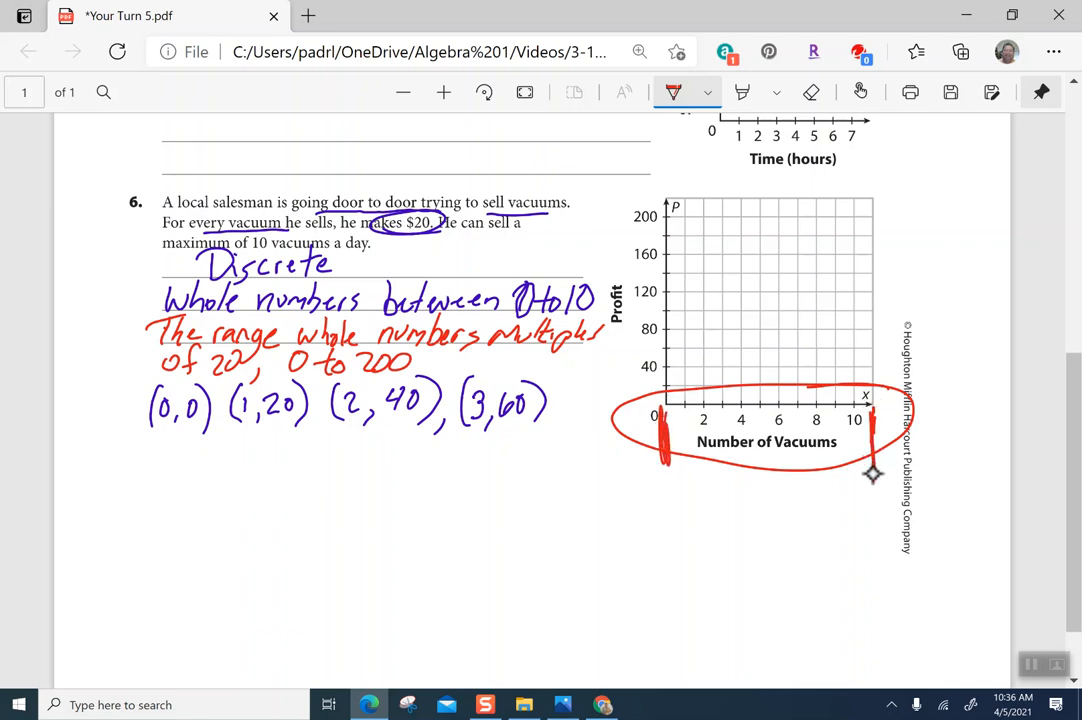
Write "0 ≤ x ≤" below the graph and mark single-unit steps at both ends of the x-axis
left_click_drag(705, 503, 758, 530)
mouse_move(758, 508)
left_mouse_down()
mouse_move(746, 527)
mouse_move(772, 522)
left_mouse_up()
left_click_drag(770, 530, 789, 528)
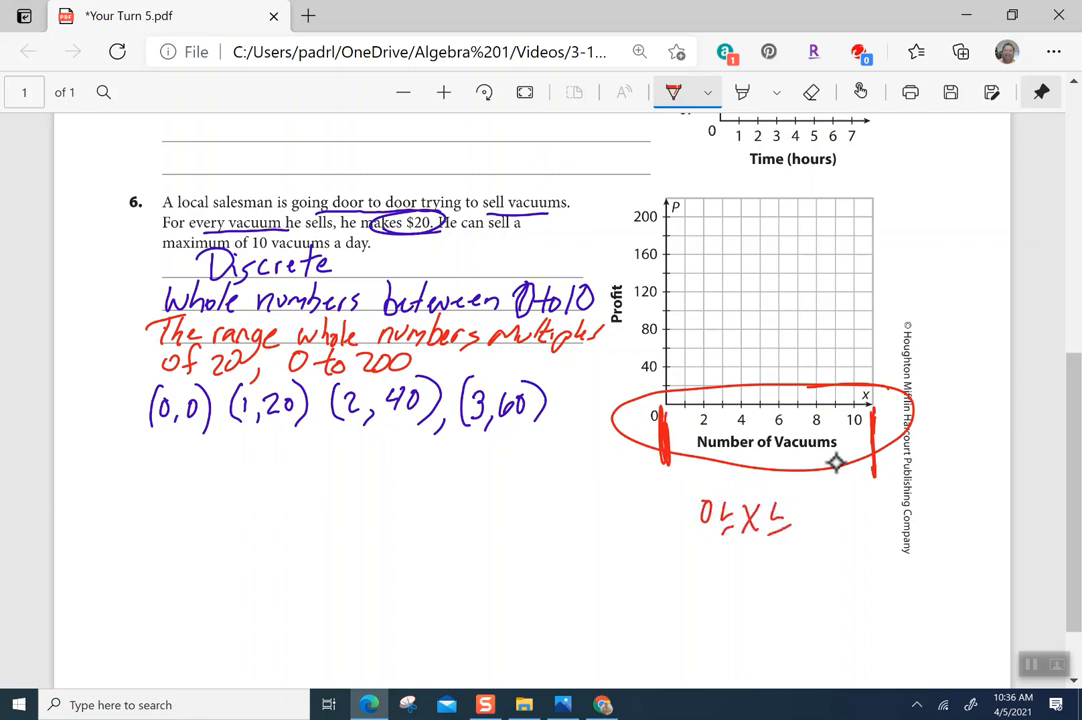
left_click_drag(684, 410, 701, 413)
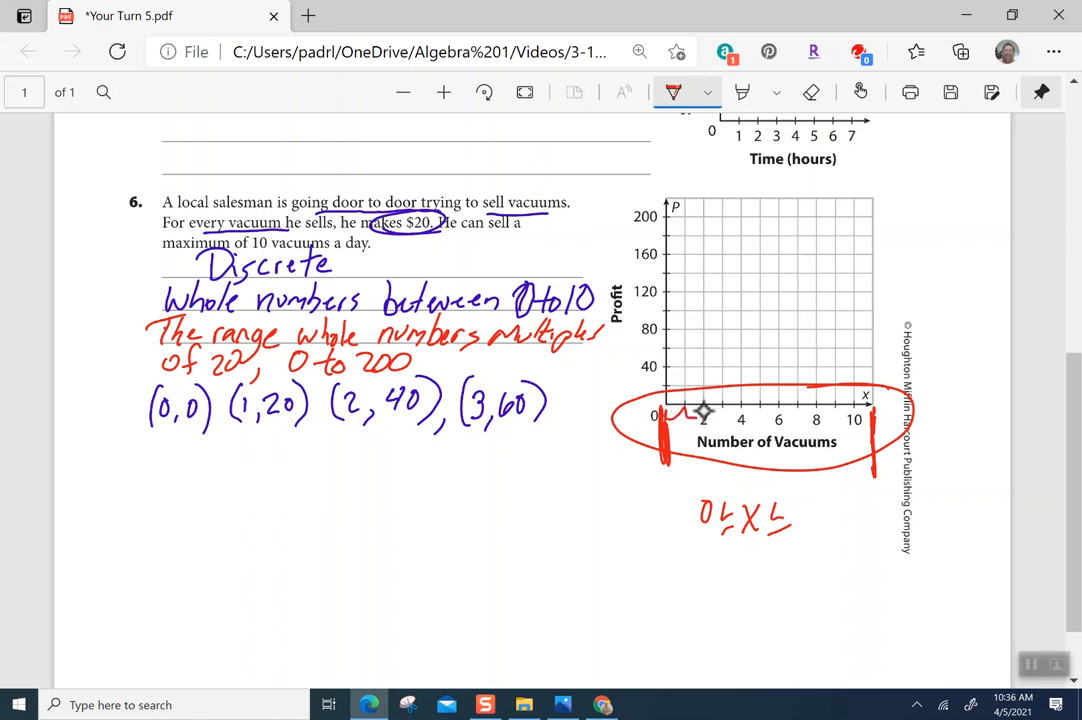
left_click_drag(855, 421, 864, 435)
Complete the domain as "0 ≤ x ≤ 11 step 1" and write "Number of Vacuums" beneath it
mouse_move(800, 502)
left_mouse_down()
mouse_move(800, 520)
mouse_move(856, 528)
left_mouse_up()
left_click_drag(847, 513, 862, 512)
left_click_drag(860, 519, 872, 535)
left_click_drag(870, 514, 885, 530)
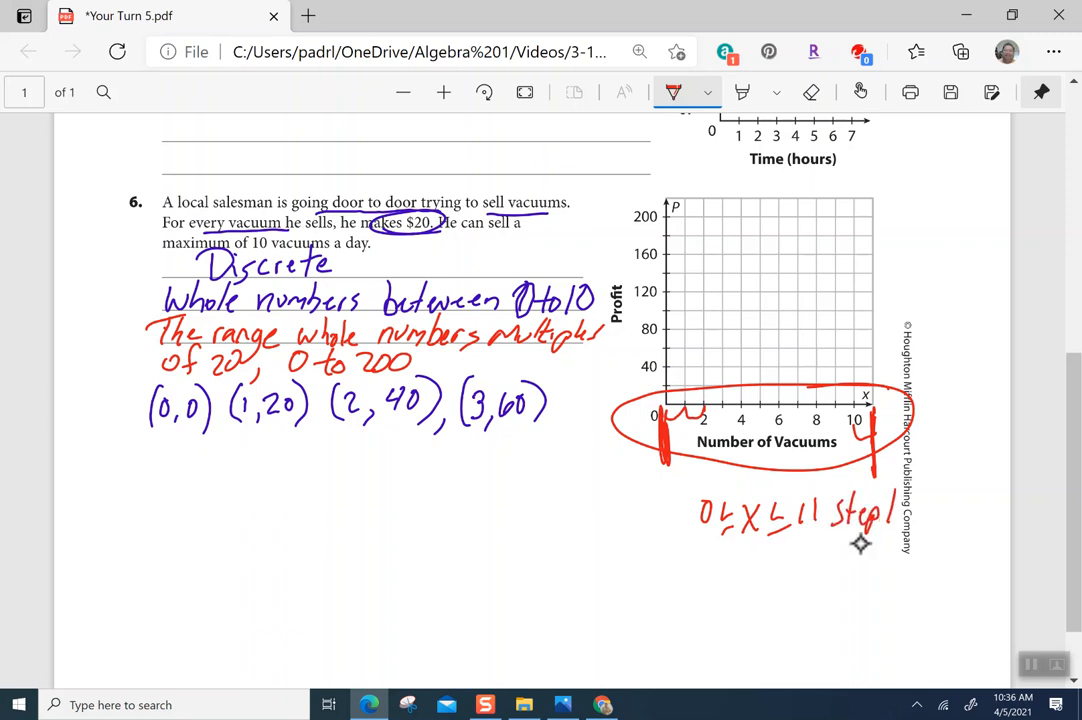
mouse_move(720, 553)
left_mouse_down()
mouse_move(730, 578)
mouse_move(735, 556)
mouse_move(780, 580)
mouse_move(814, 568)
mouse_move(830, 606)
mouse_move(862, 570)
mouse_move(880, 592)
mouse_move(930, 584)
mouse_move(928, 598)
left_mouse_up()
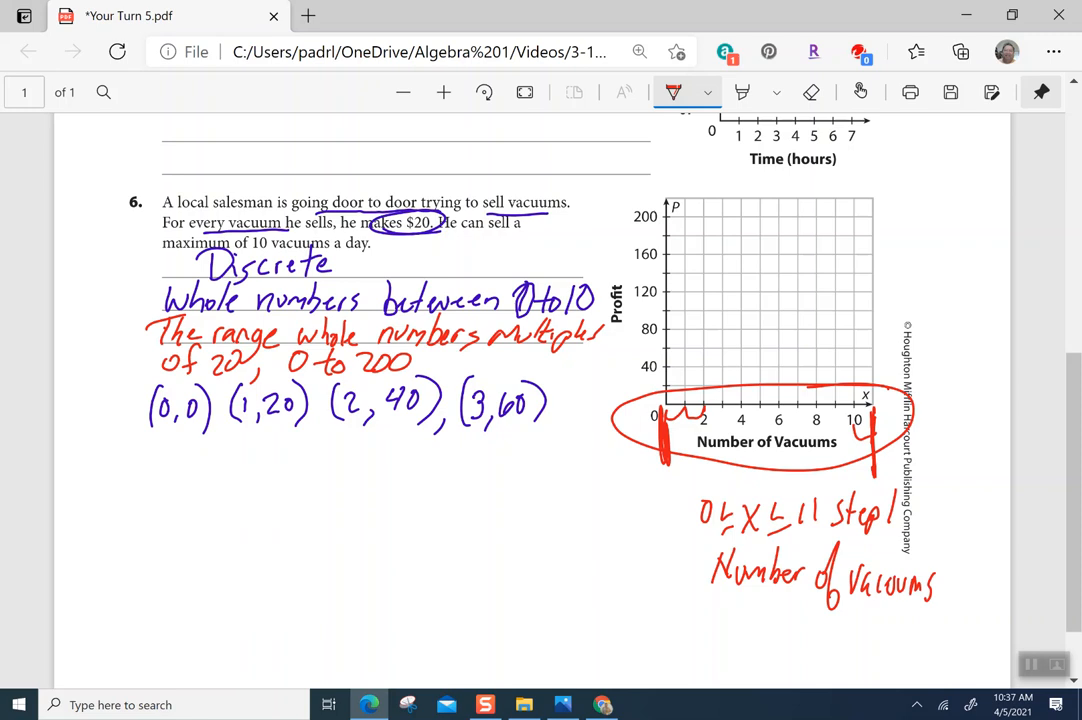
Switch the pen colour to brown and circle the Profit y-axis of the graph
left_click(707, 92)
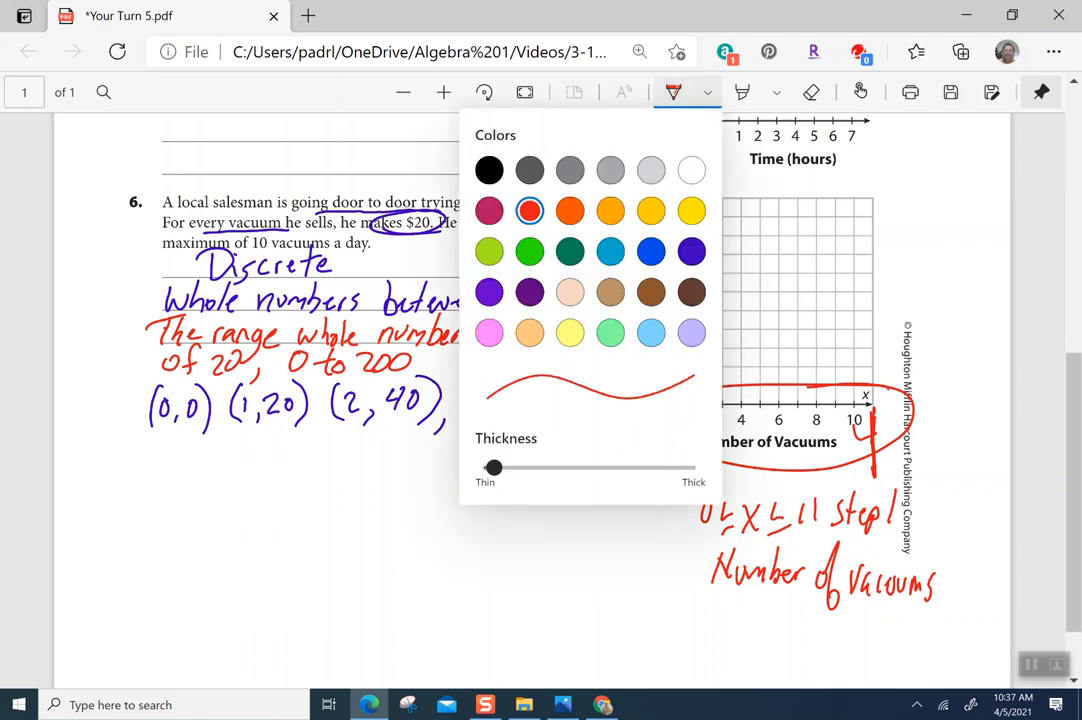
left_click(691, 291)
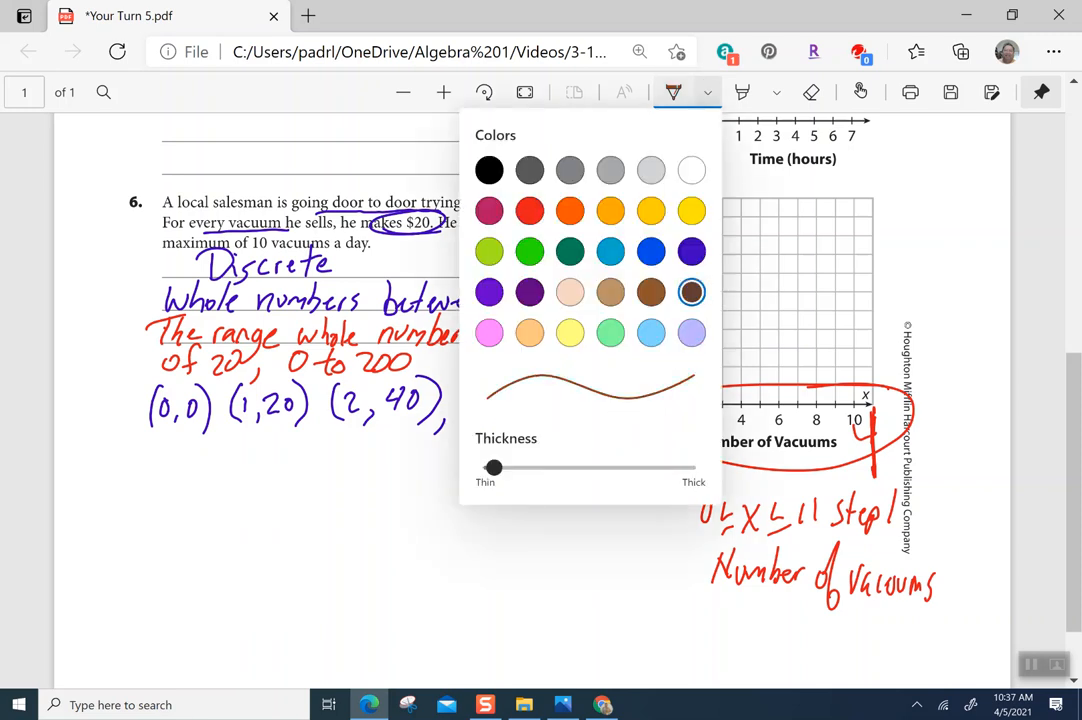
left_click(748, 171)
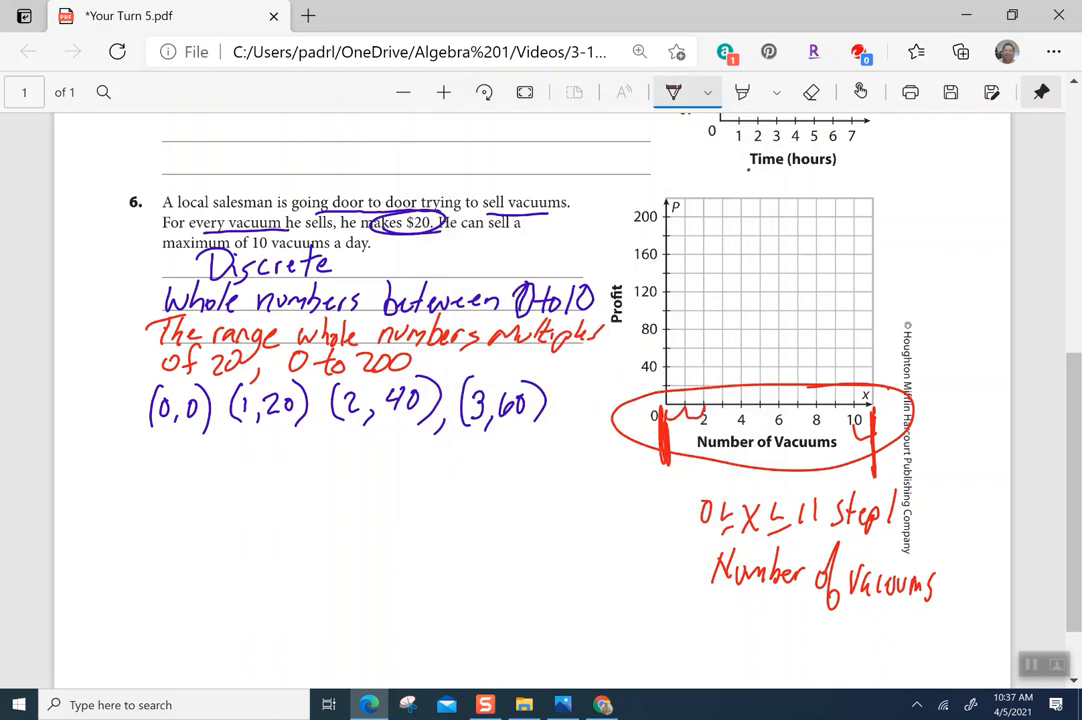
mouse_move(643, 178)
left_mouse_down()
mouse_move(623, 338)
mouse_move(657, 410)
mouse_move(693, 283)
mouse_move(670, 172)
mouse_move(645, 179)
left_mouse_up()
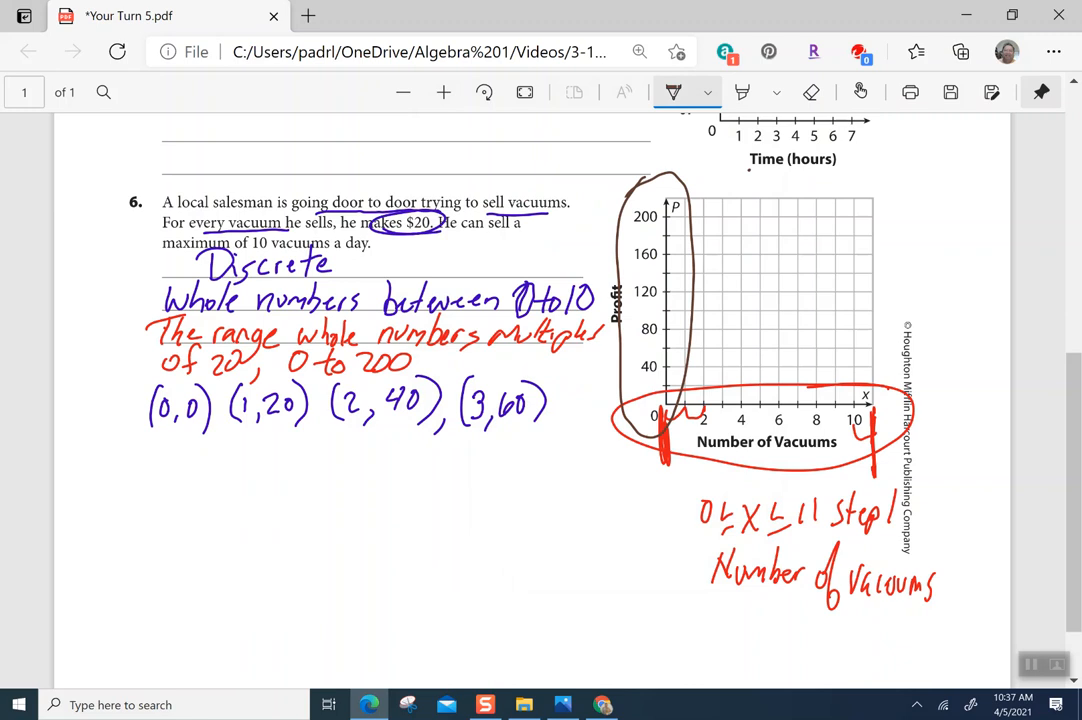
left_click_drag(589, 402, 660, 407)
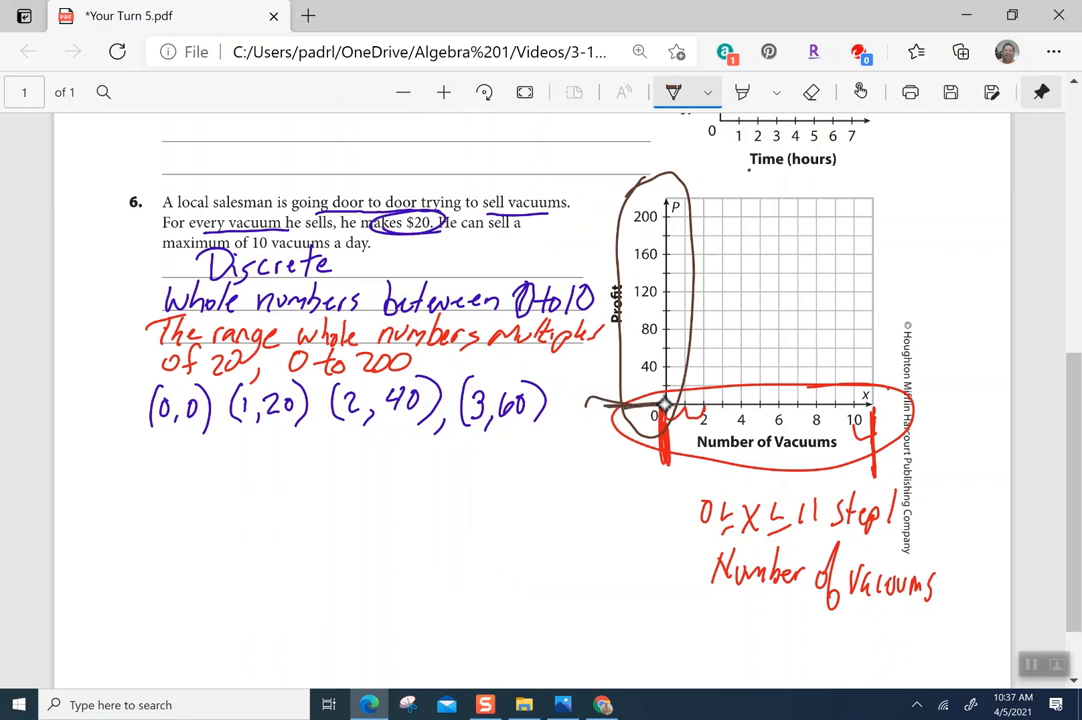
Write "0 ≤ y ≤ 220 step 20" below the problem, marking the 20-unit intervals on the y-axis
mouse_move(284, 531)
left_mouse_down()
mouse_move(318, 545)
mouse_move(340, 528)
mouse_move(318, 587)
left_mouse_up()
left_click_drag(381, 527, 382, 546)
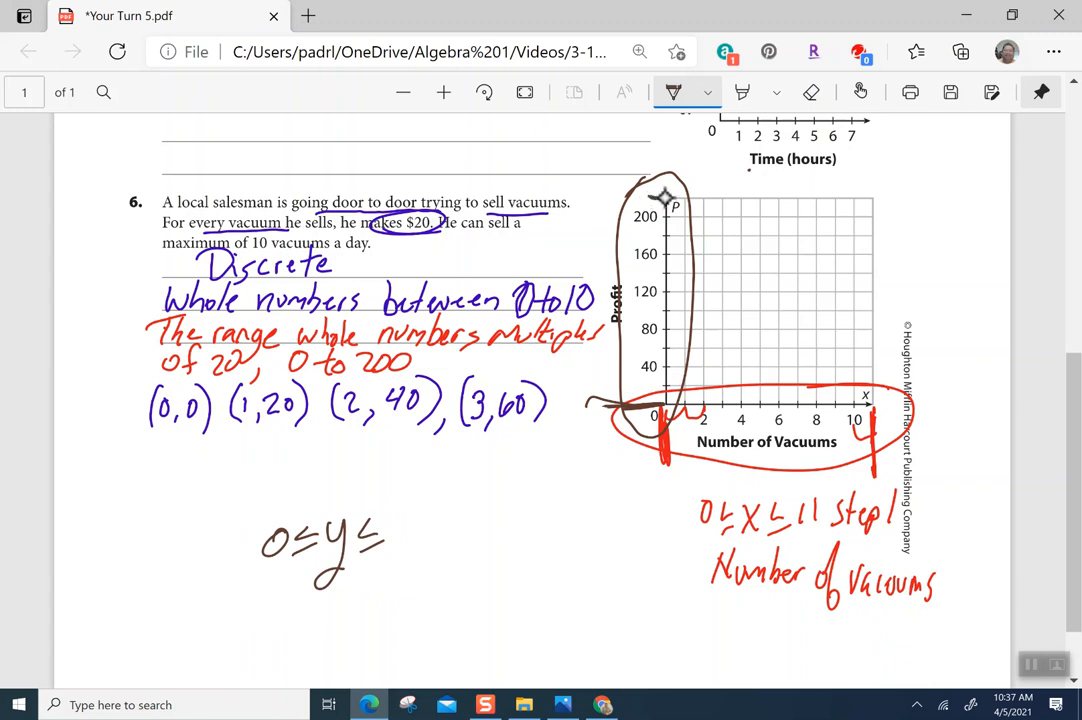
left_click_drag(650, 198, 664, 199)
left_click_drag(658, 367, 660, 329)
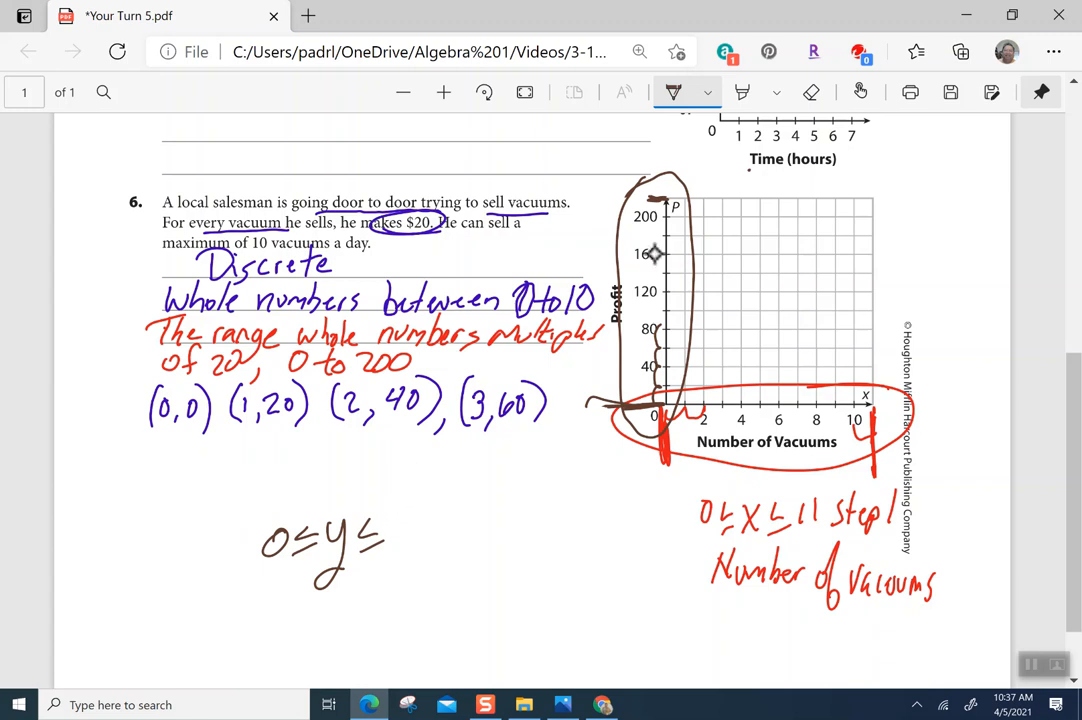
mouse_move(399, 524)
left_mouse_down()
mouse_move(418, 546)
mouse_move(441, 546)
mouse_move(456, 524)
mouse_move(468, 544)
left_mouse_up()
mouse_move(495, 508)
left_mouse_down()
mouse_move(484, 540)
mouse_move(505, 526)
mouse_move(508, 541)
mouse_move(512, 517)
mouse_move(553, 519)
left_mouse_up()
Write "Profit" under the y-range inequality
scroll(526, 511, "down", 1)
left_click_drag(566, 491, 564, 492)
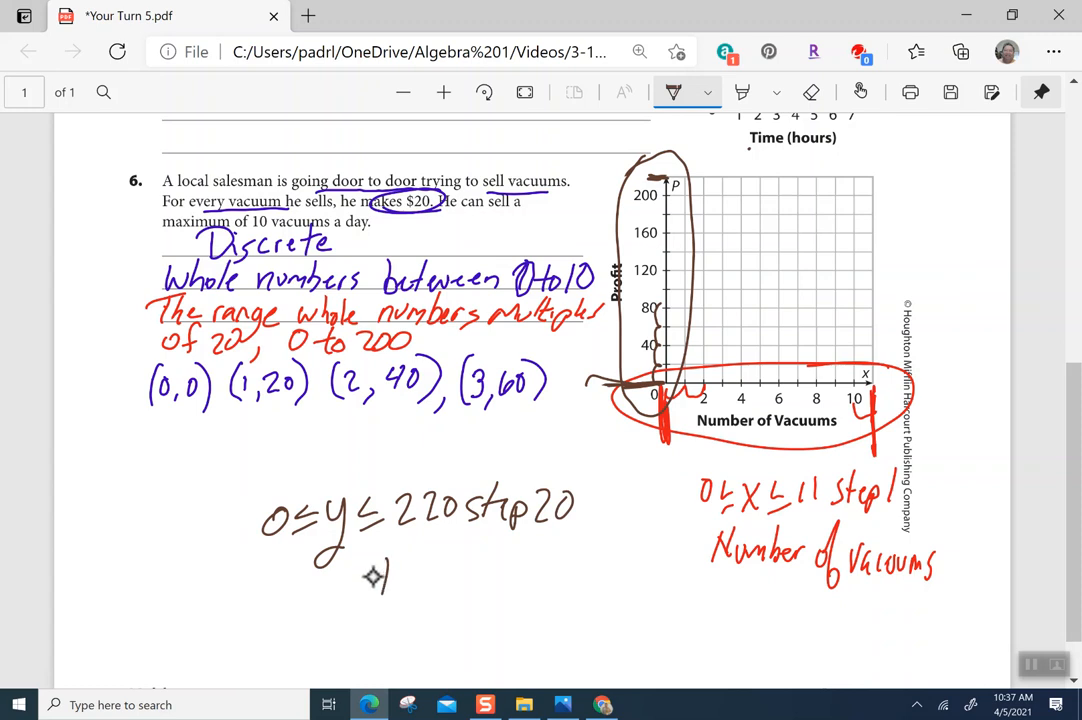
mouse_move(382, 558)
left_mouse_down()
mouse_move(380, 596)
mouse_move(417, 571)
mouse_move(439, 596)
mouse_move(490, 562)
mouse_move(504, 578)
left_mouse_up()
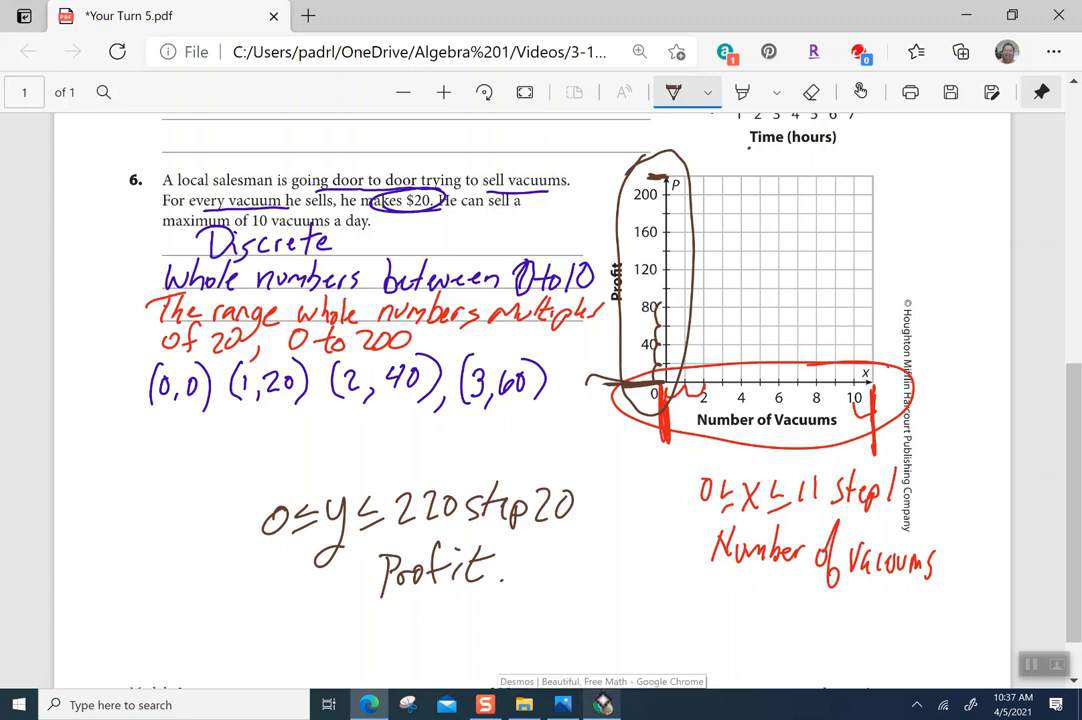
Switch to Chrome and open the Desmos Graphing Calculator
left_click(603, 705)
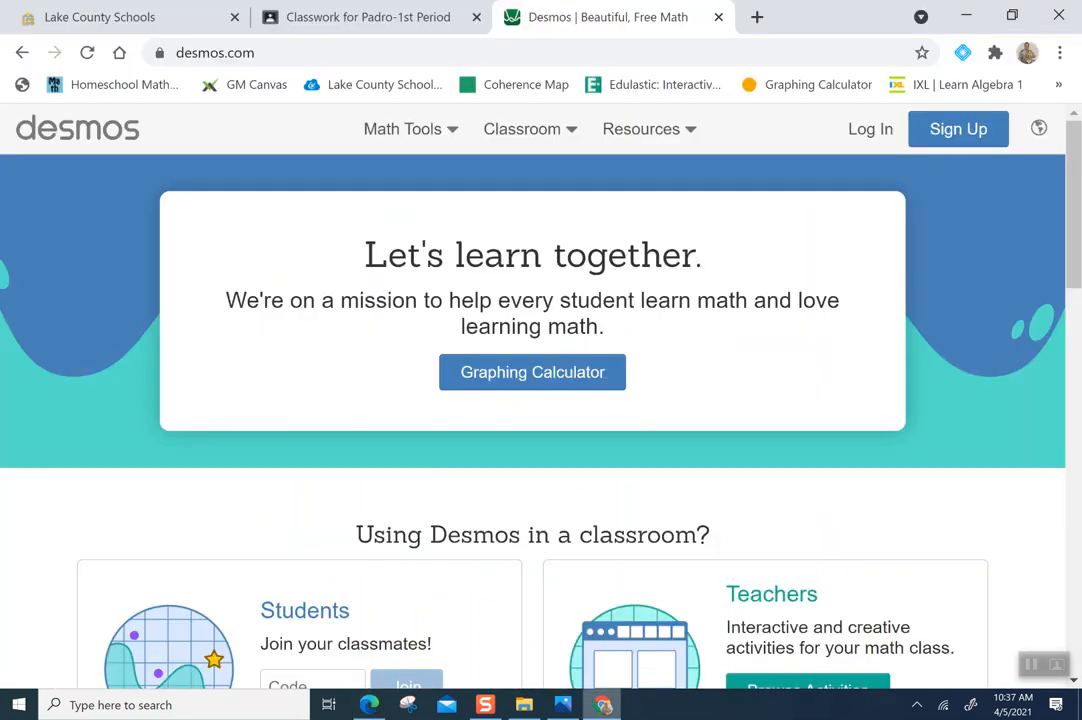
left_click(560, 374)
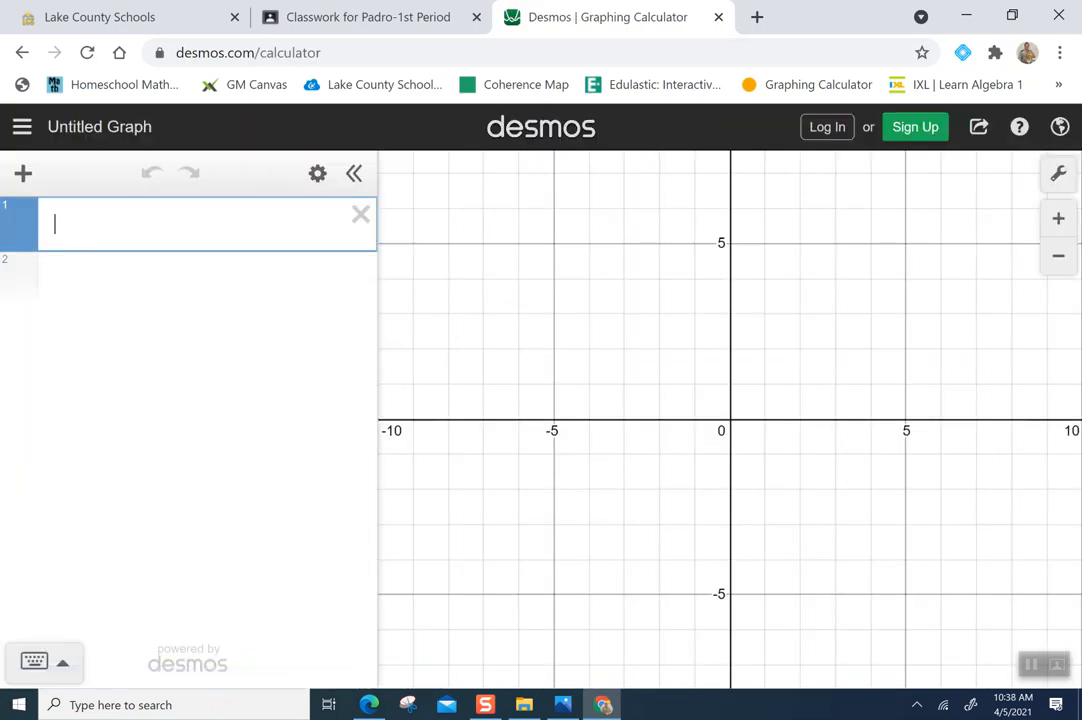
Open the graph settings, turn off minor gridlines, and label the x-axis "Number of Vacuums"
left_click(1058, 174)
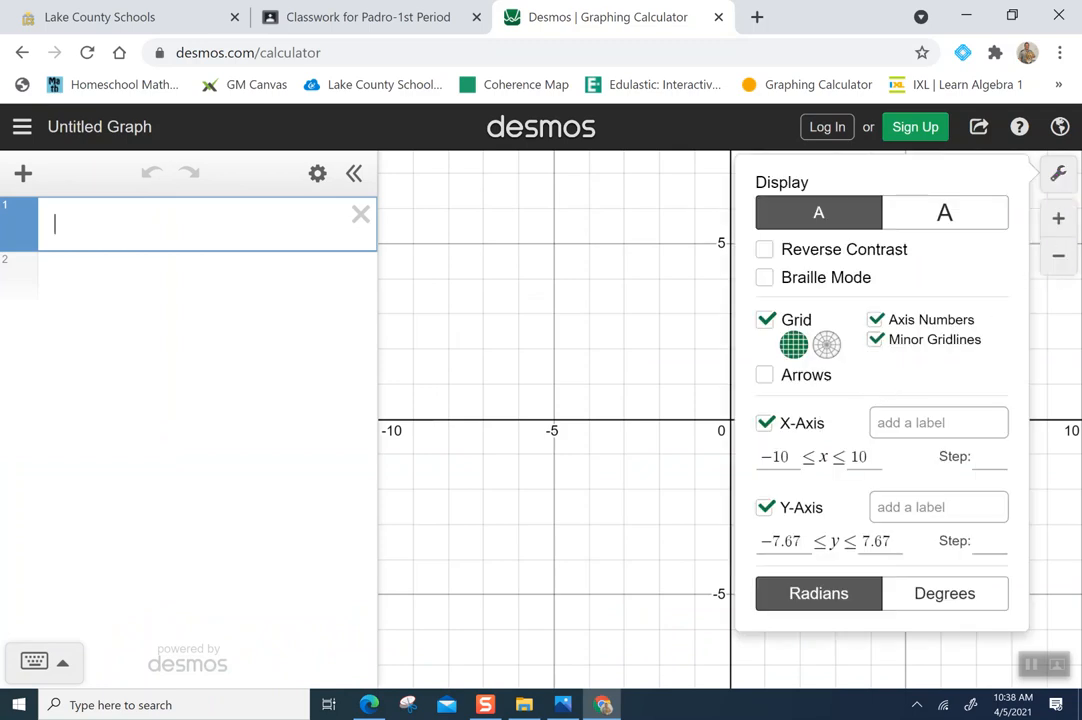
left_click(875, 340)
left_click(903, 424)
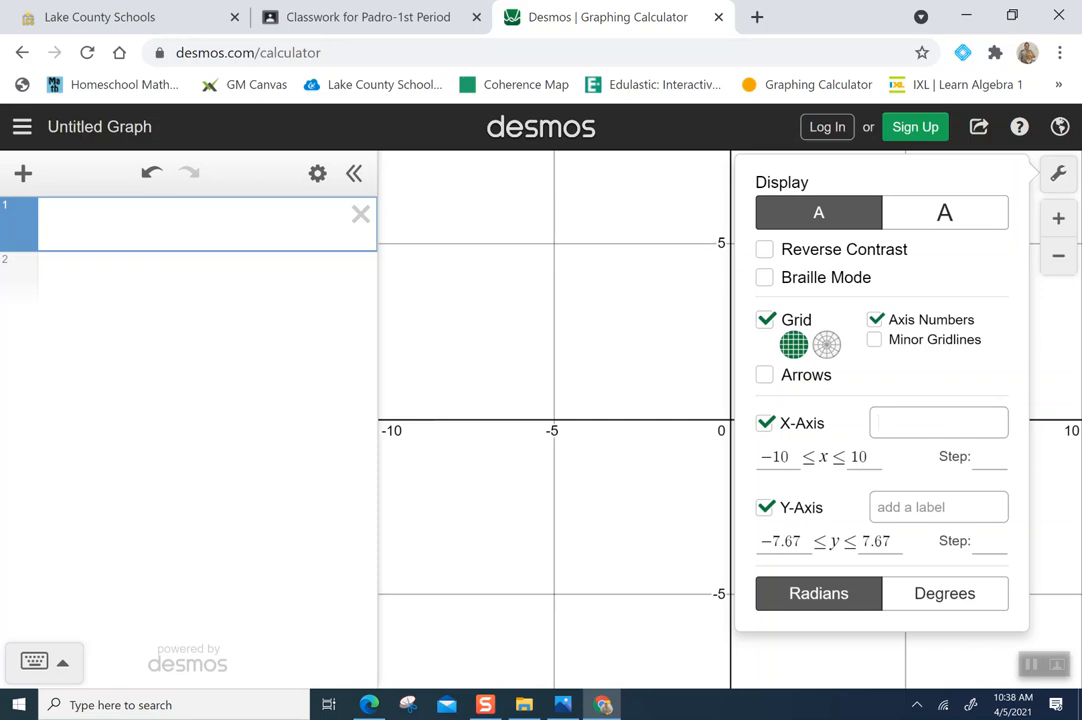
type("Numb")
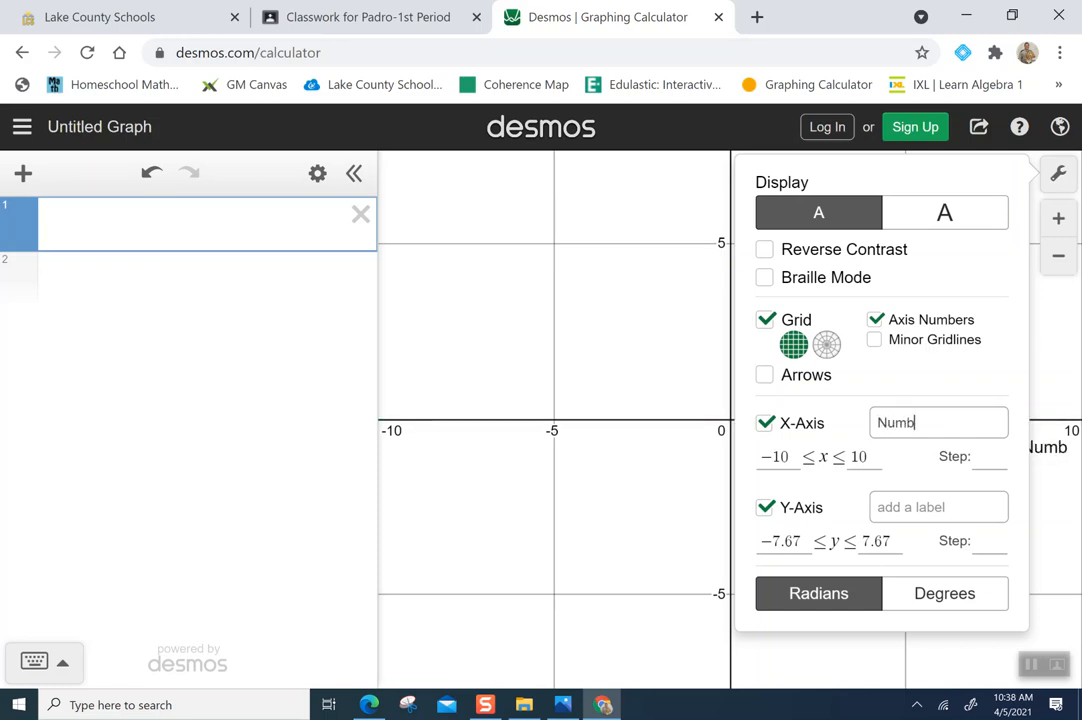
type("er of va")
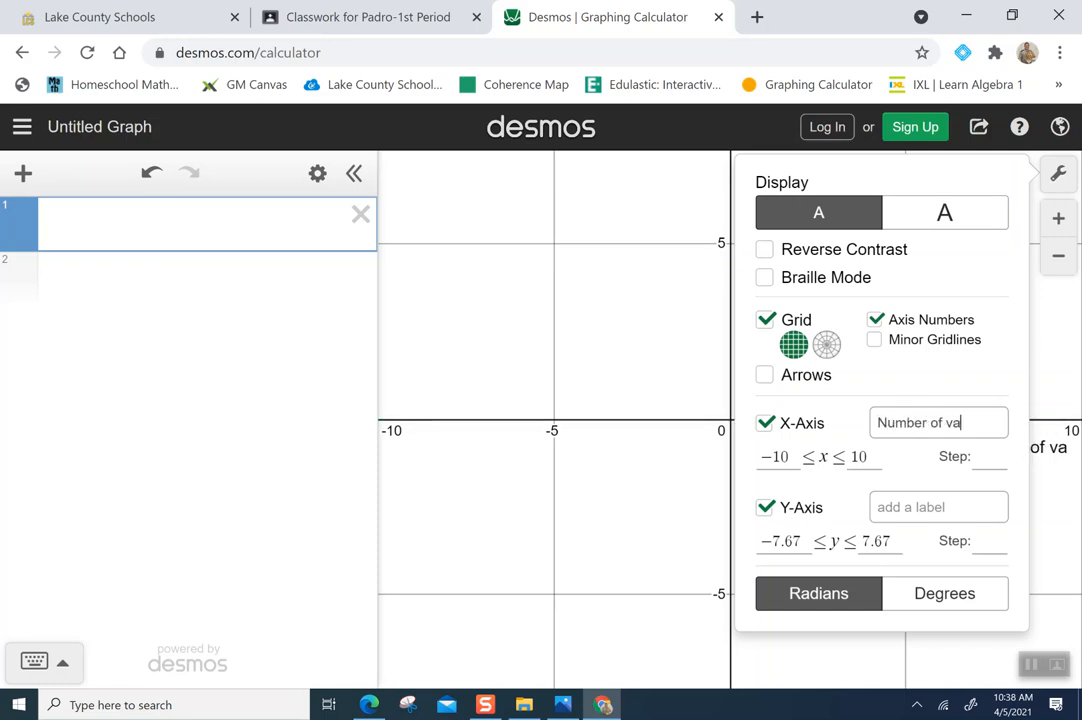
type("cuums")
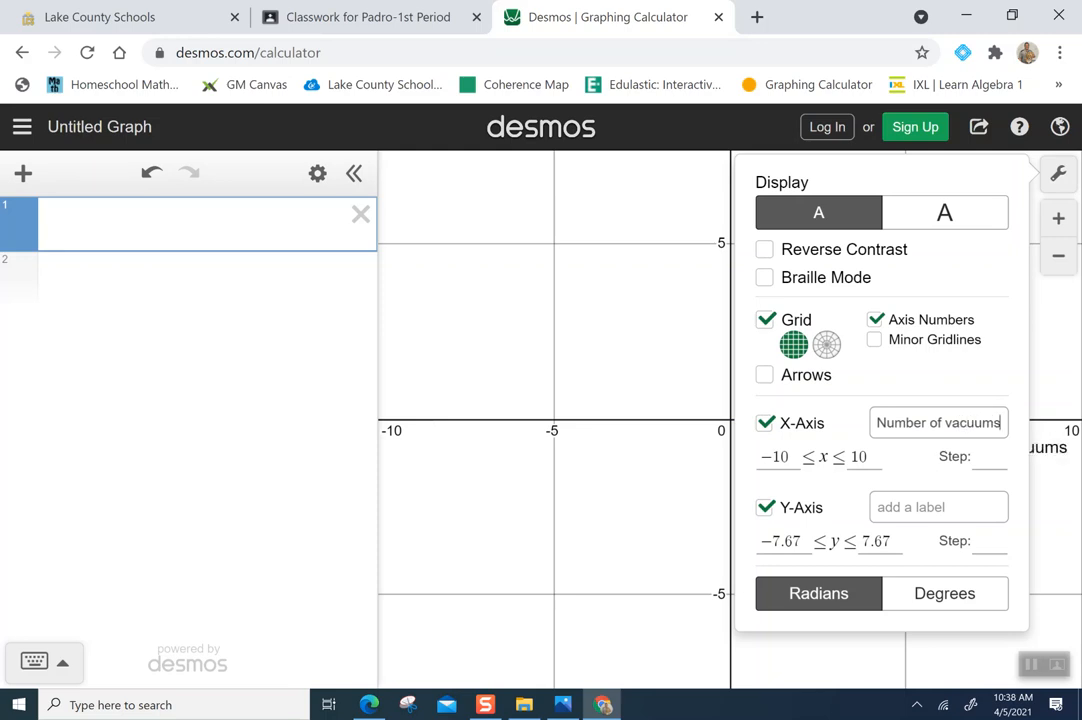
key("BackSpace")
key("BackSpace")
key("BackSpace")
key("BackSpace")
key("BackSpace")
key("BackSpace")
key("BackSpace")
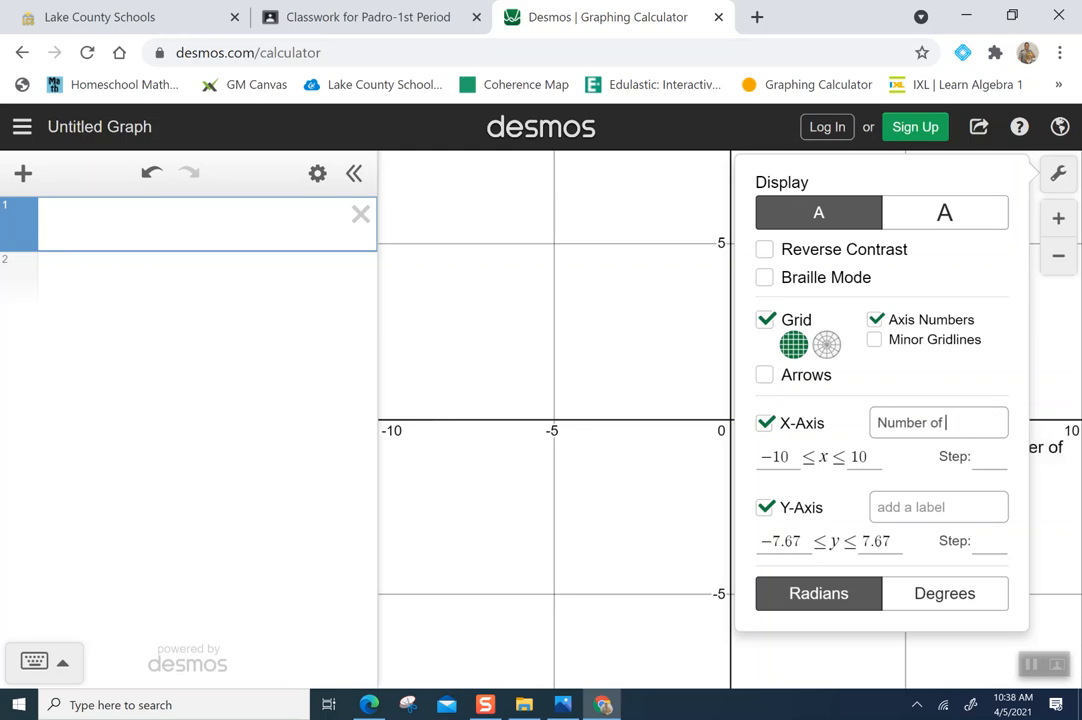
type("Vacuums")
key("Tab")
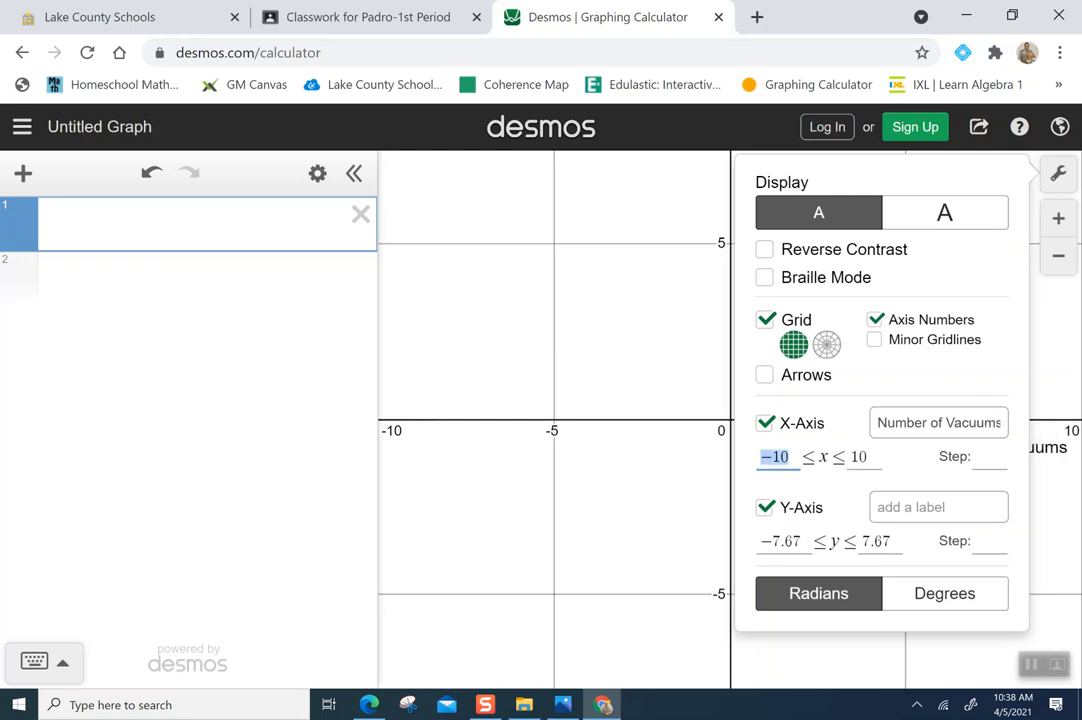
Set the x-axis range to 0 ≤ x ≤ 11 with a step of 1
type("0")
key("Tab")
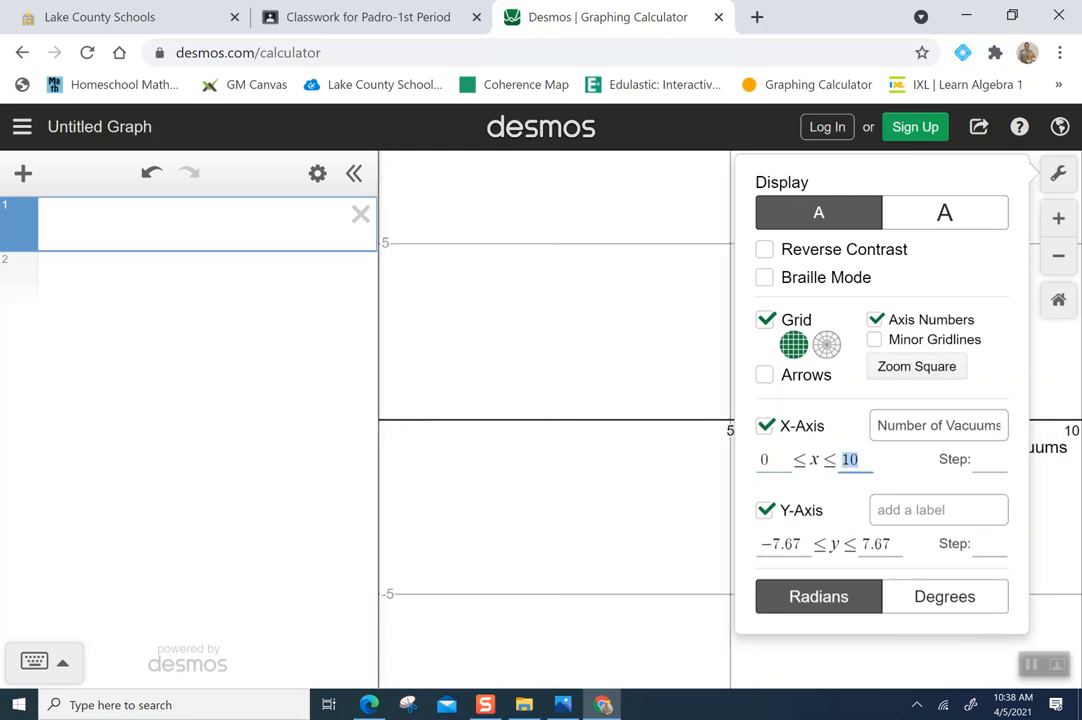
type("11")
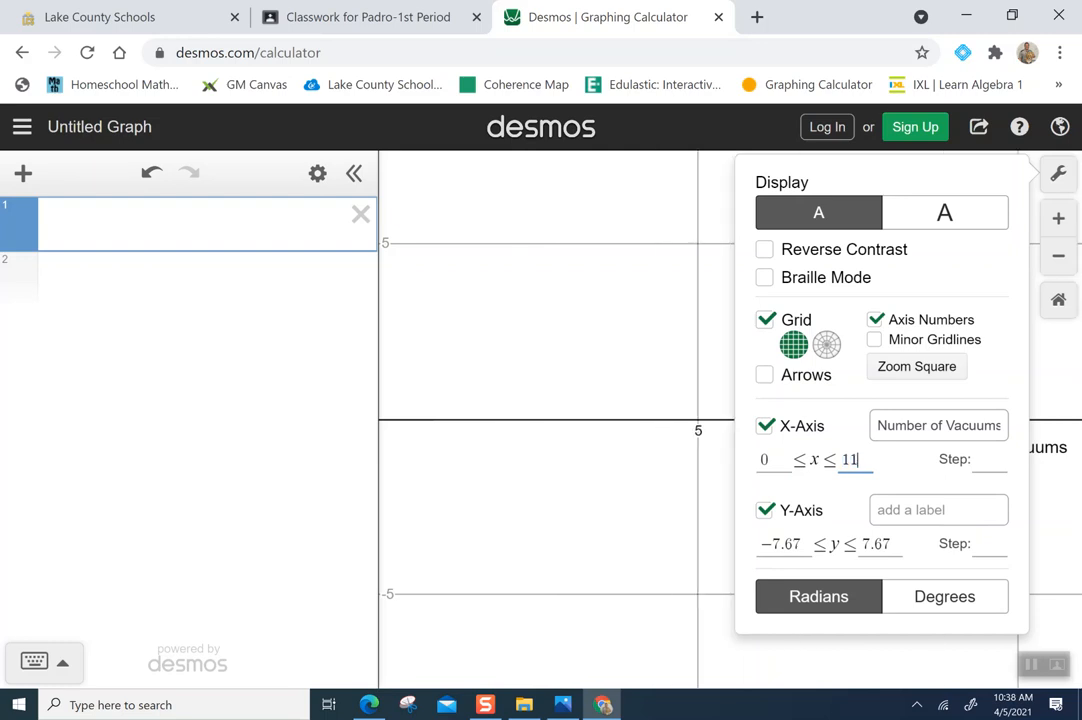
key("Tab")
type("1")
key("Tab")
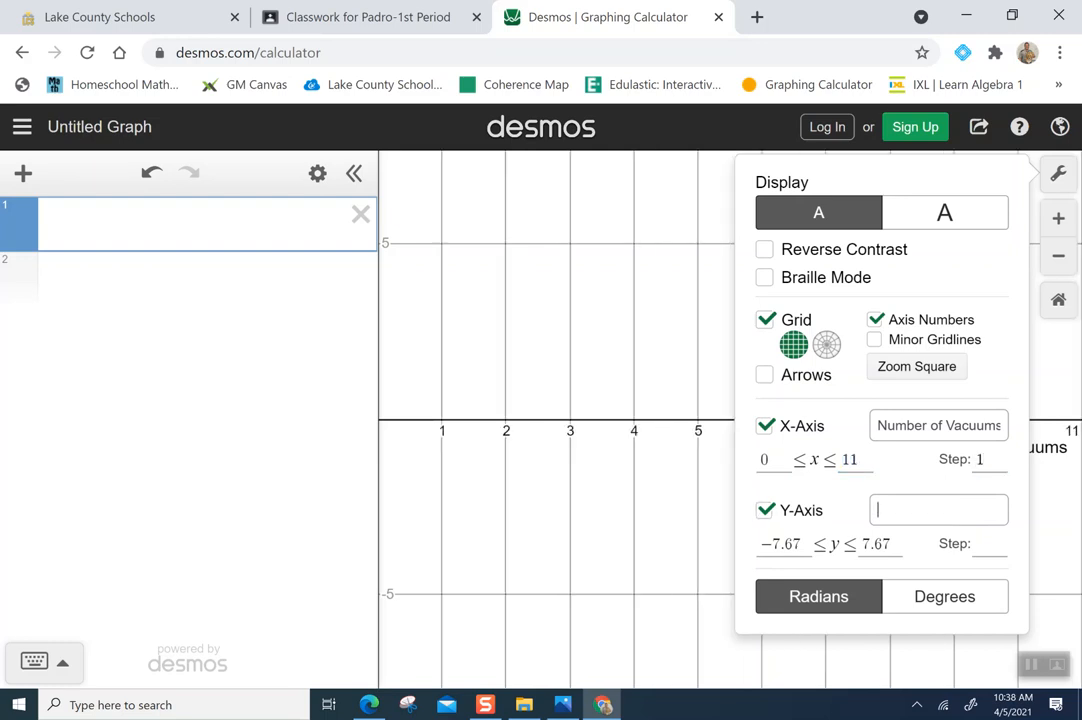
Label the y-axis "Profit" and set its range to 0 ≤ y ≤ 220 with a step of 20
type("Profit")
key("Tab")
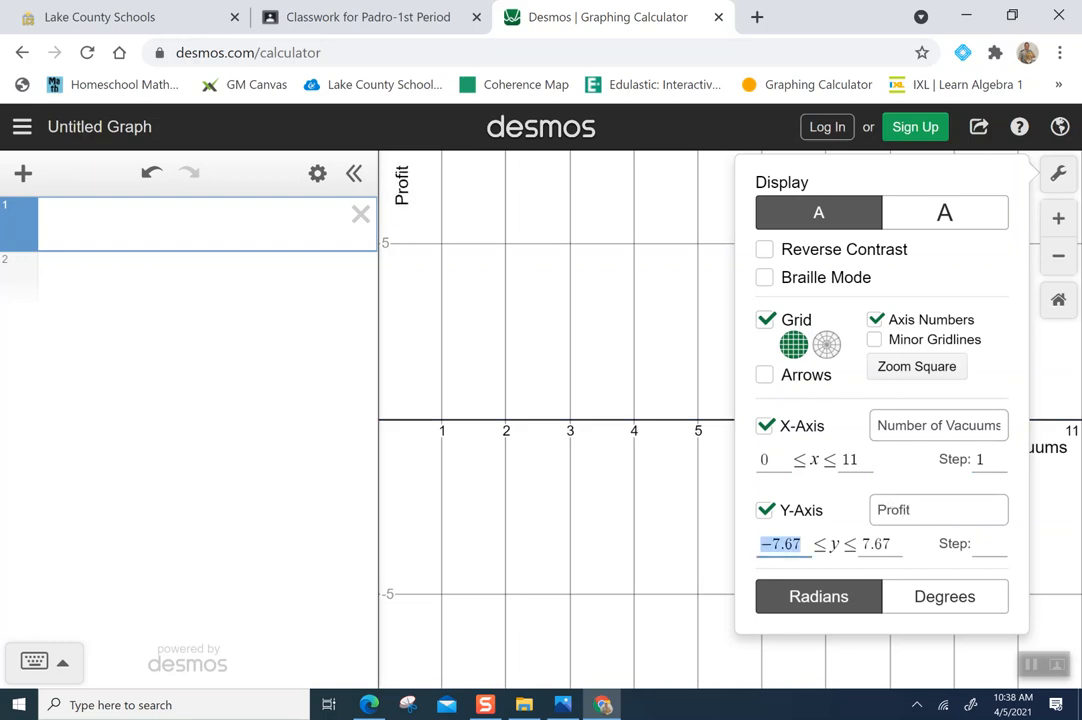
type("0")
key("Tab")
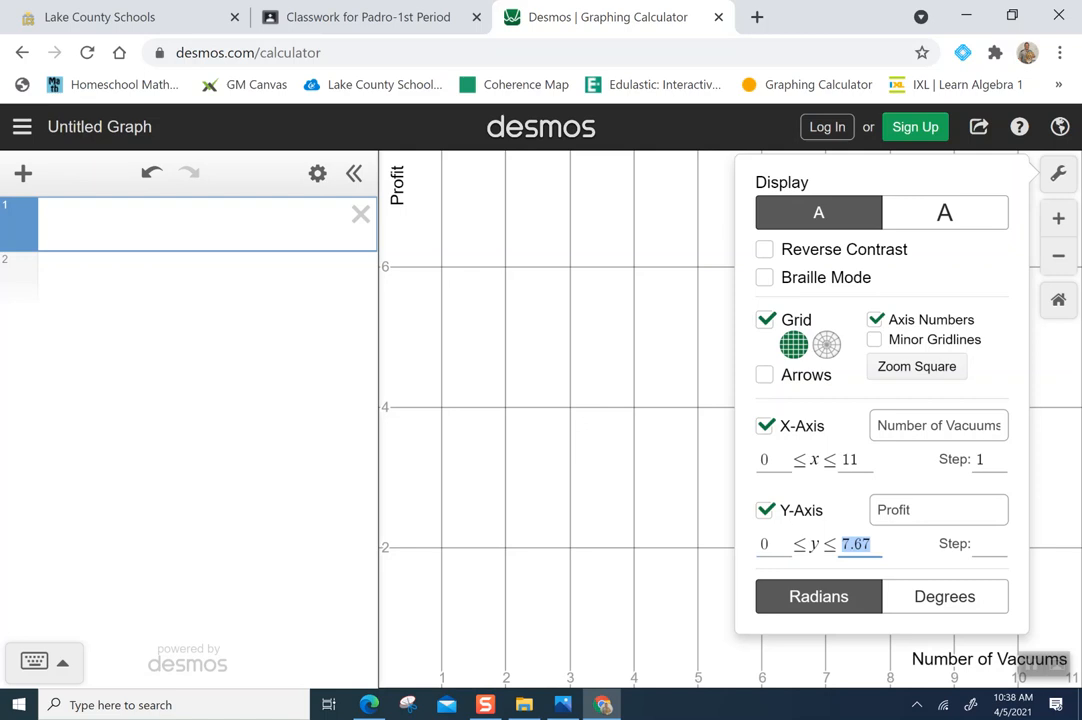
type("22")
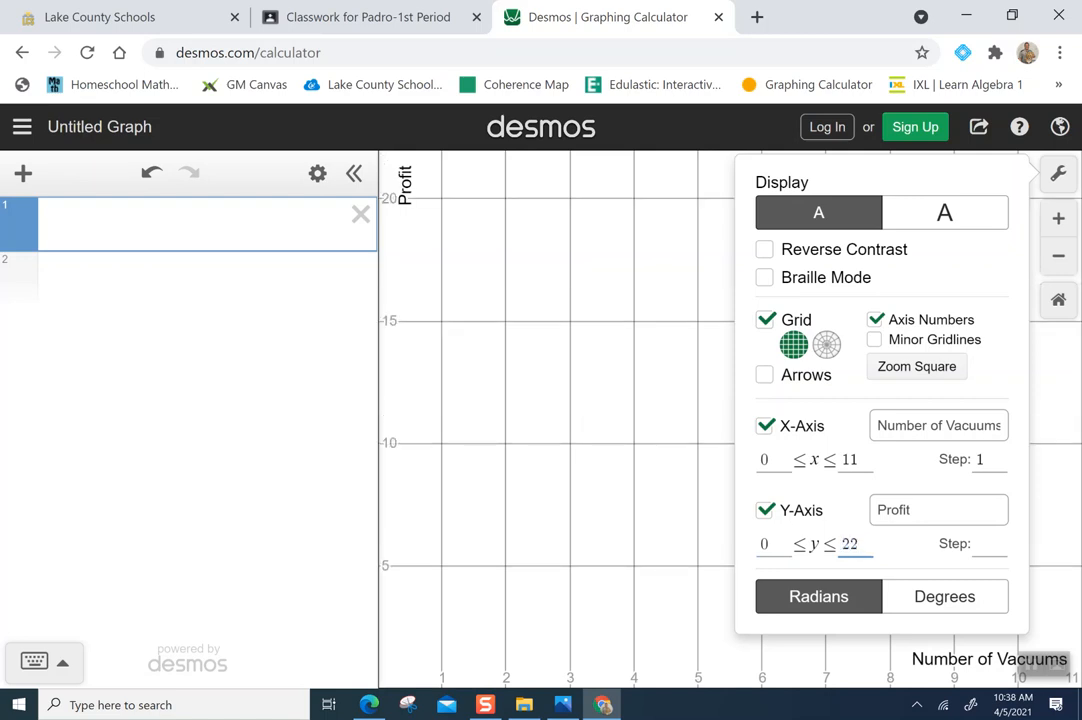
type("0")
key("Tab")
type("20")
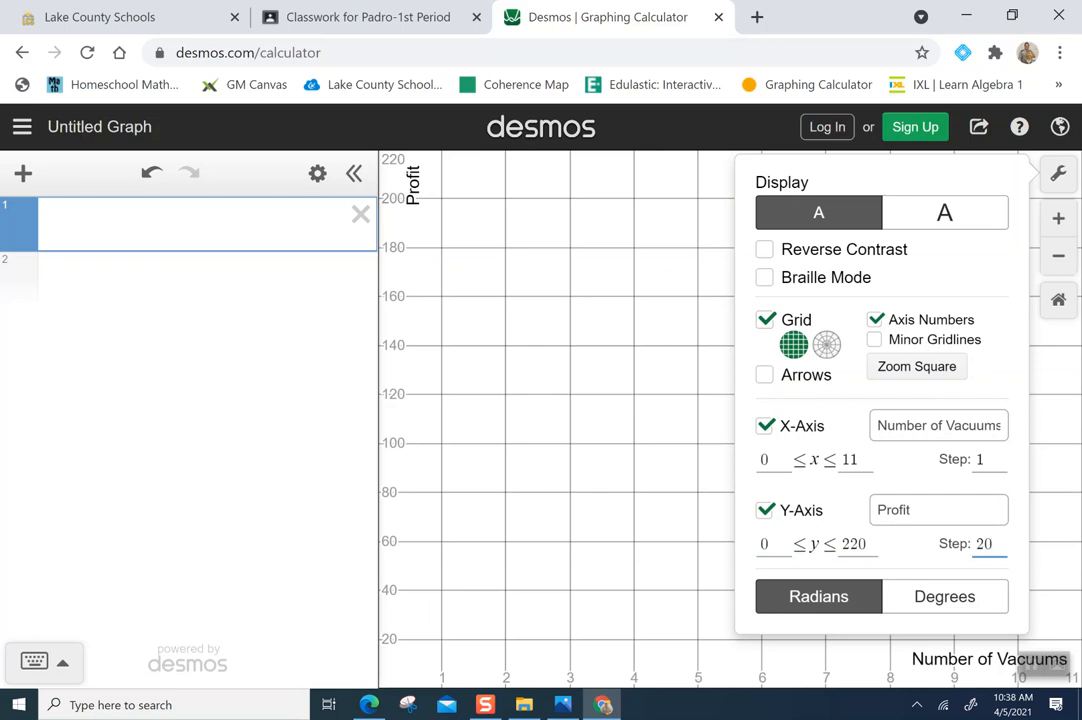
left_click(1057, 175)
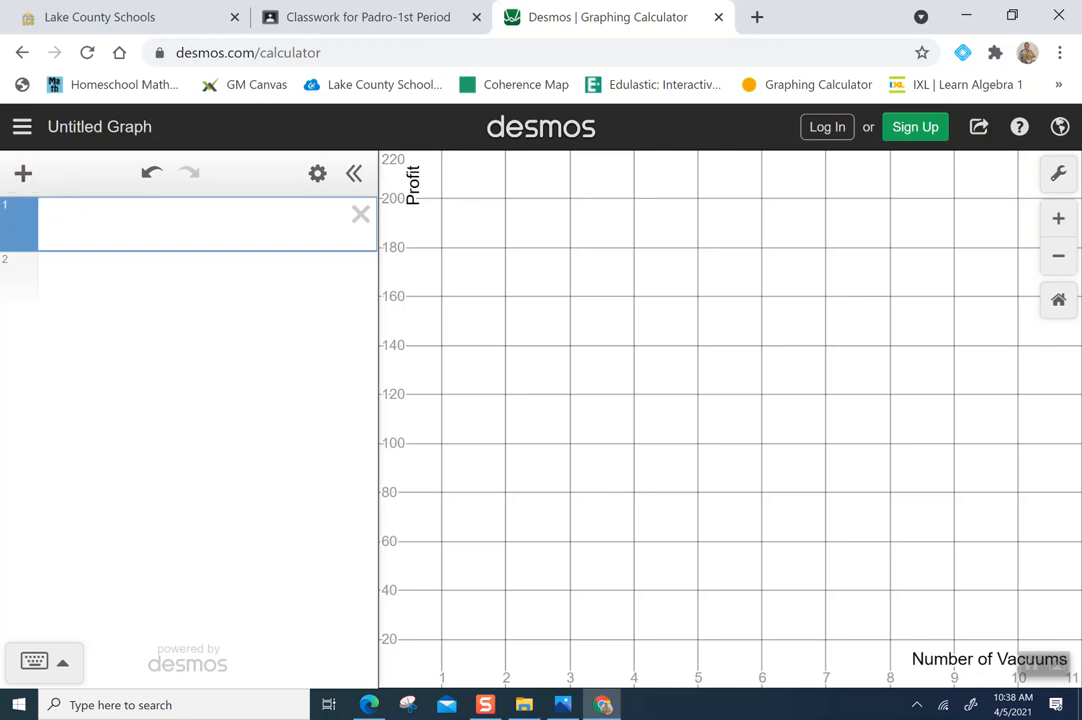
Add a table expression for entering x and y values
left_click(23, 173)
left_click(66, 316)
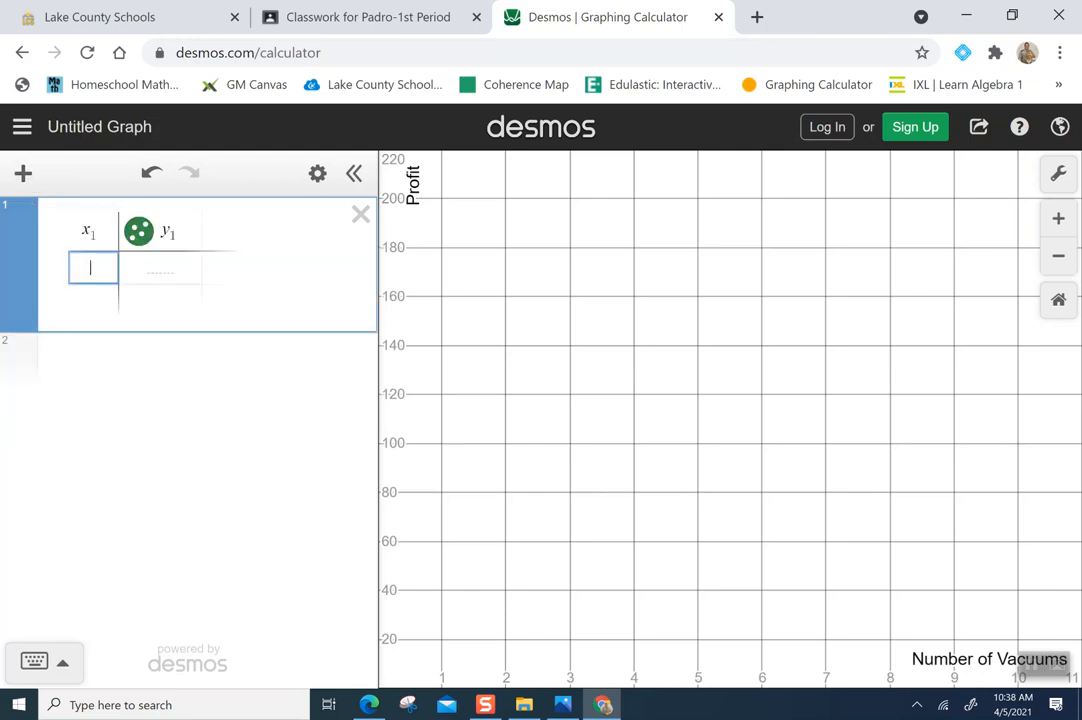
Enter the table points (0, 0), (1, 20), (2, 40), (3, 60) and (4, 80)
type("0")
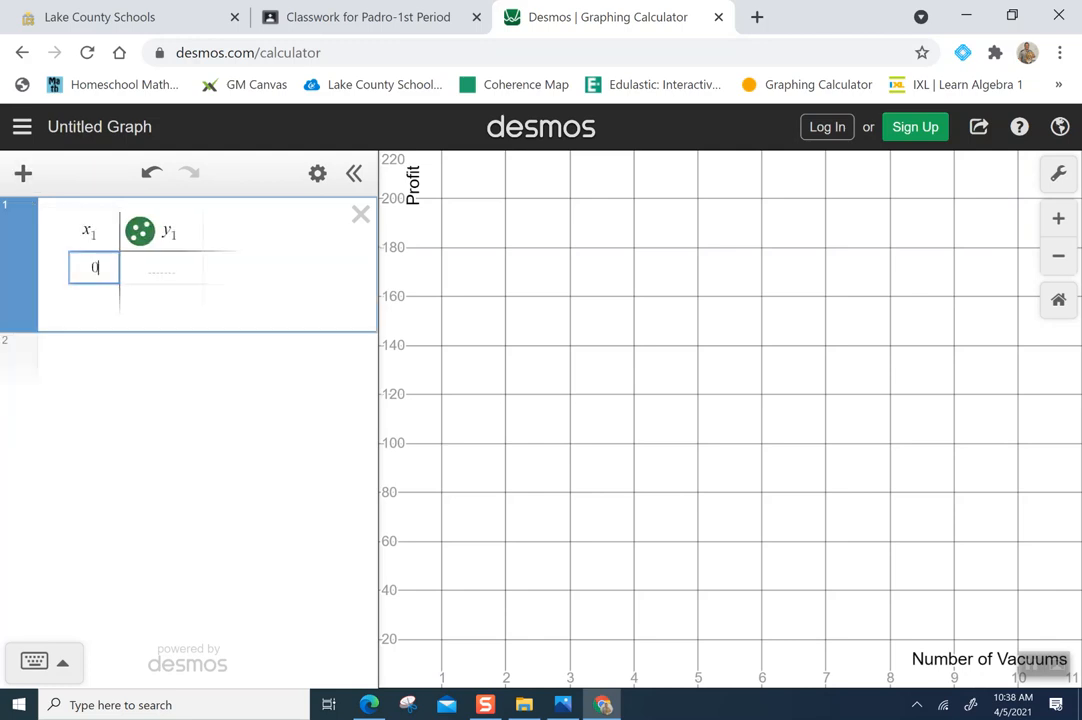
key("Tab")
type("0")
key("Tab")
type("1")
key("Tab")
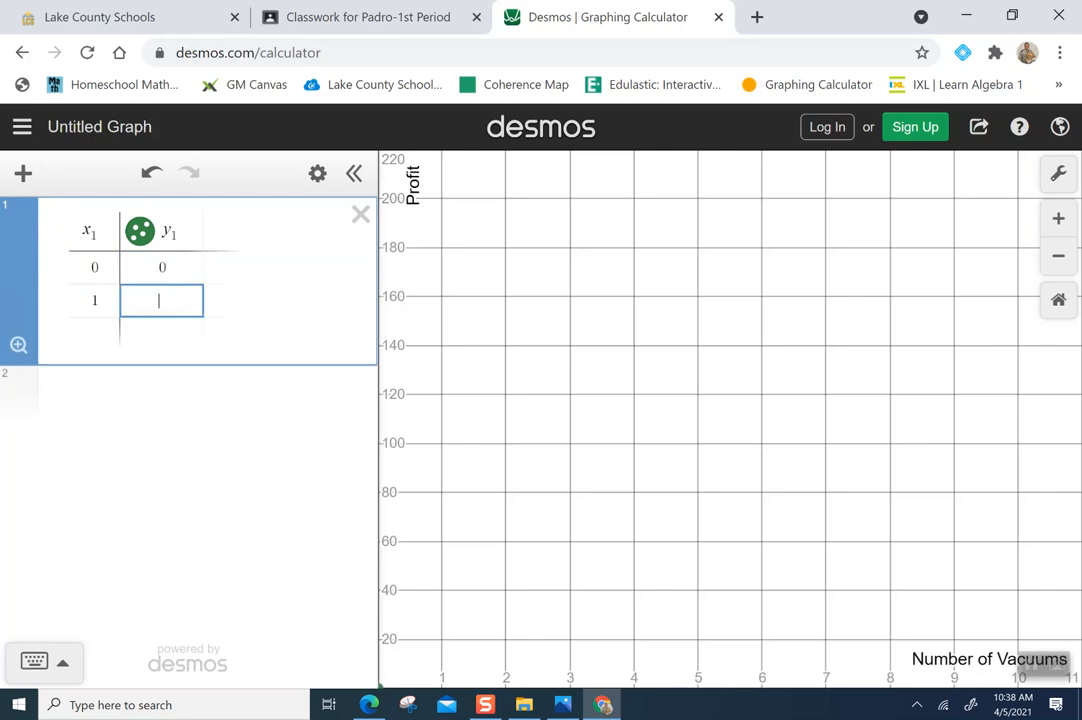
type("20")
key("Tab")
type("2")
key("Tab")
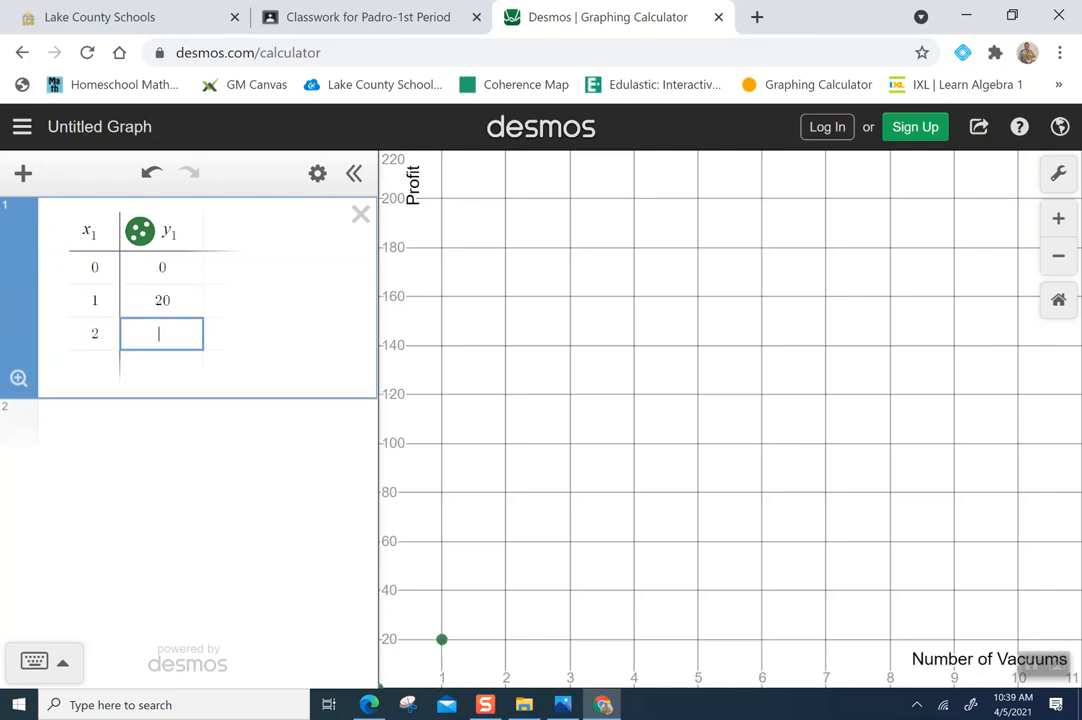
type("40")
key("Tab")
type("3")
key("Tab")
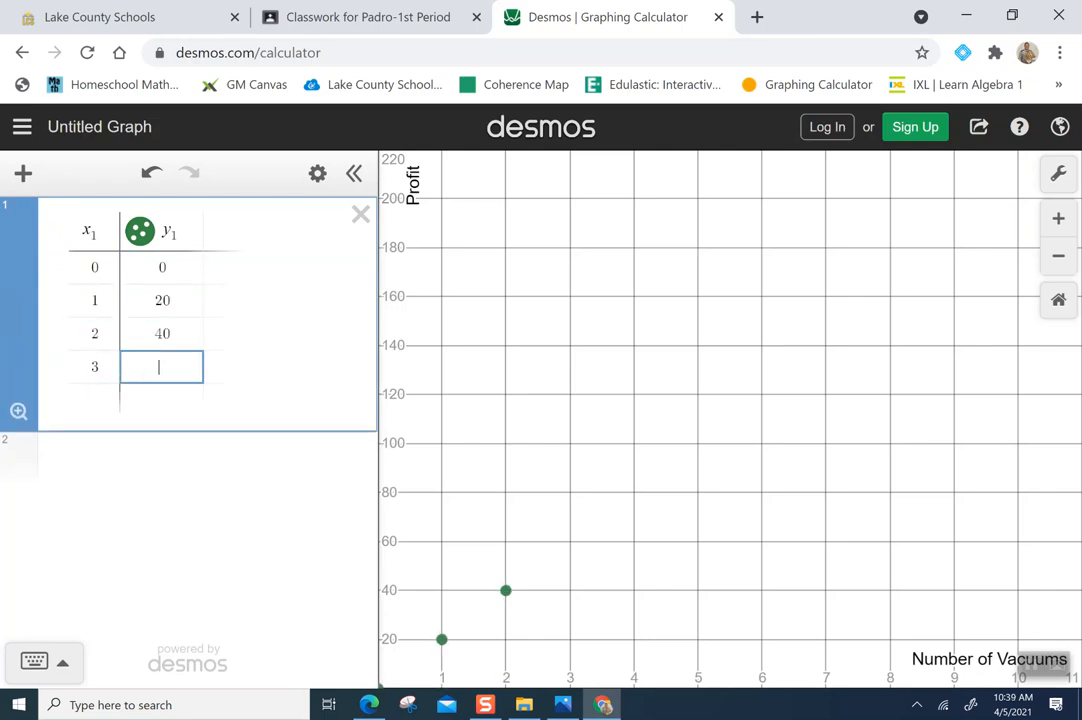
type("60")
key("Tab")
type("4")
key("Tab")
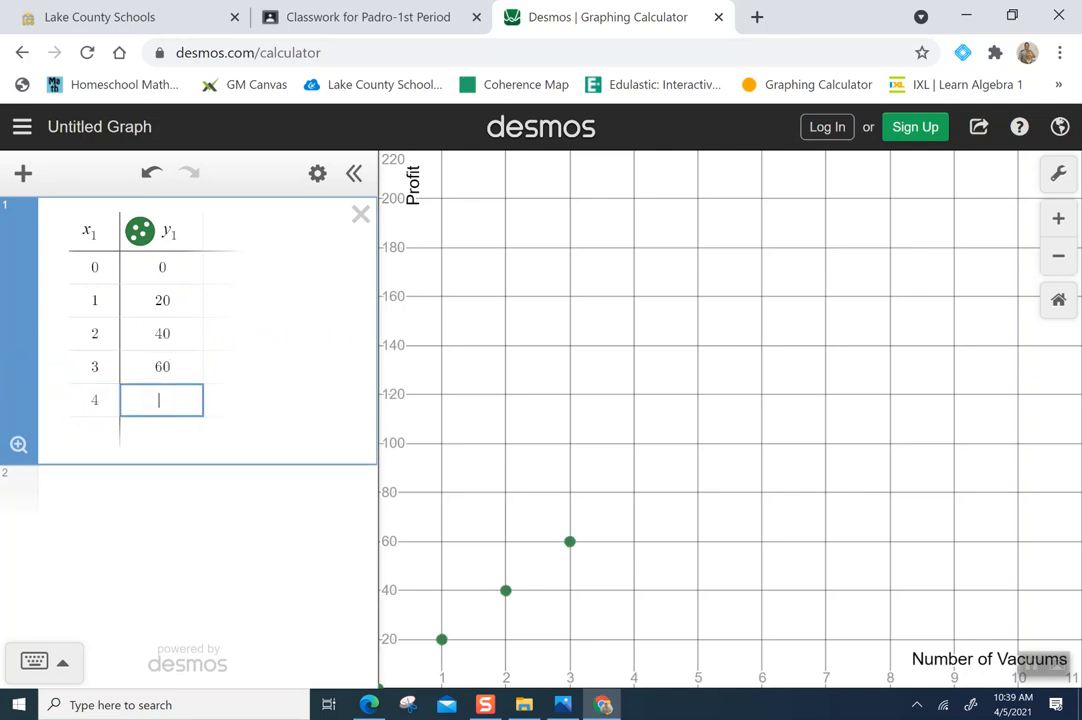
type("80")
key("Tab")
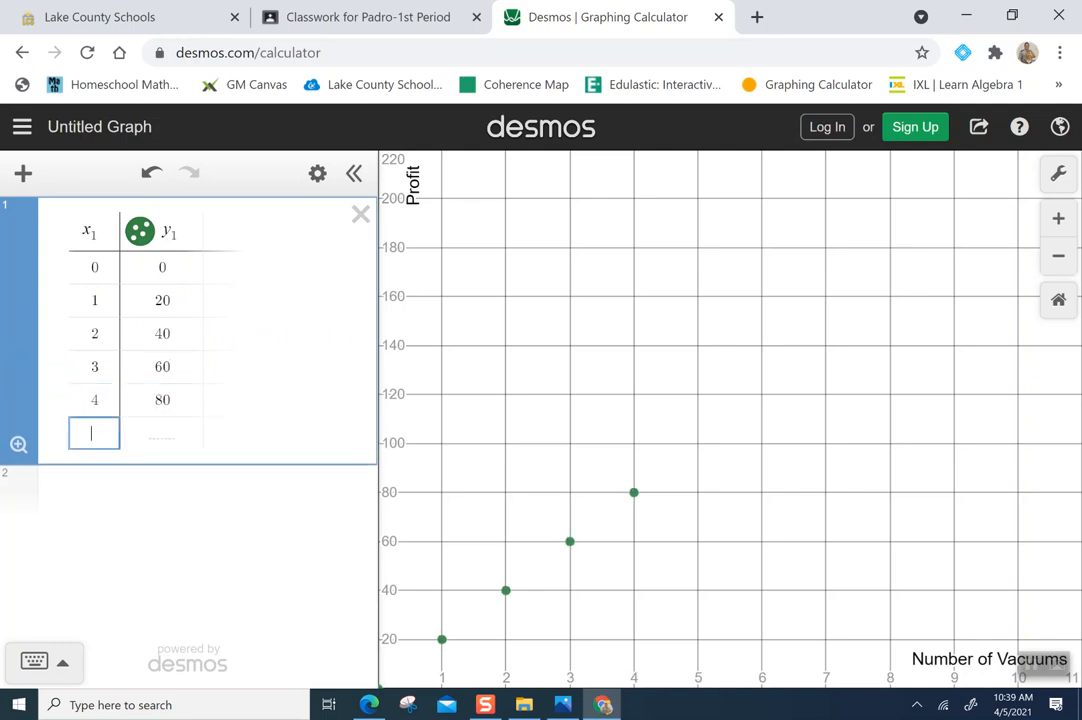
Continue the table with points (5, 100), (6, 120), (7, 140), (8, 160), (9, 180) and (10, 200)
type("5")
key("Tab")
type("100")
key("Tab")
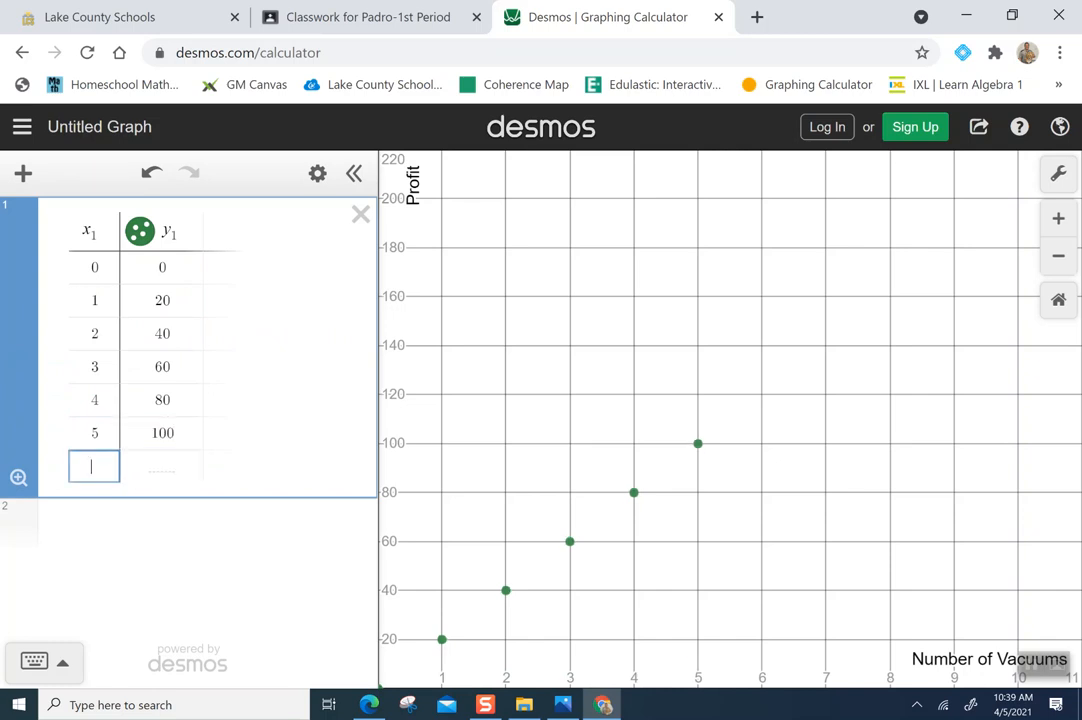
type("6")
key("Tab")
type("120")
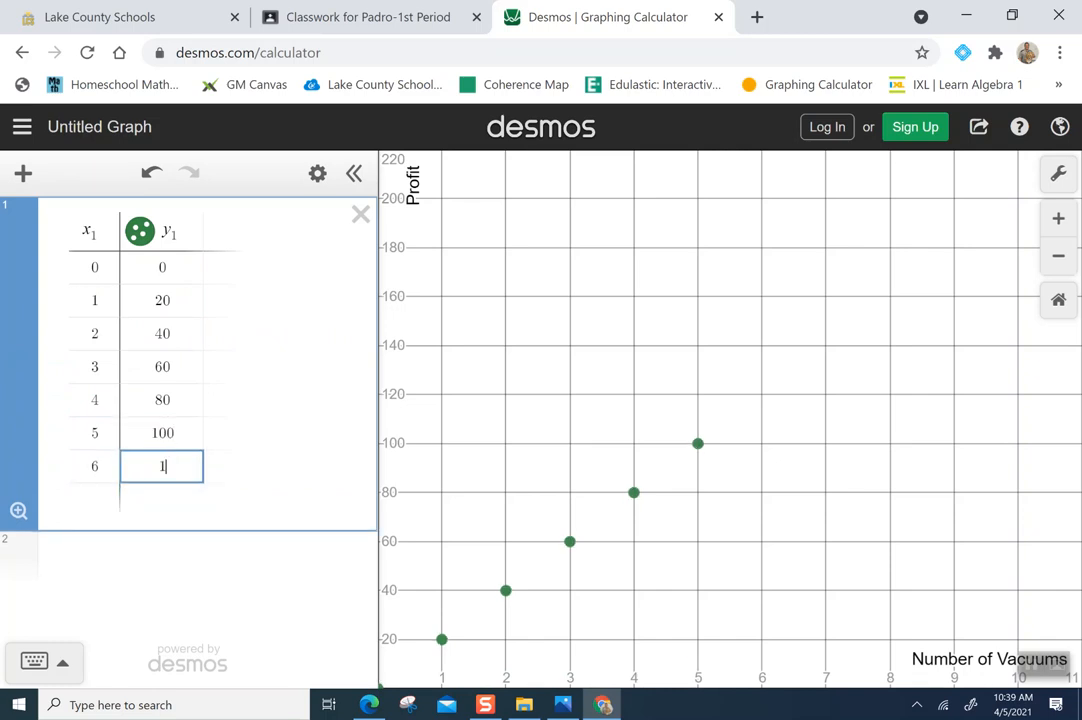
key("Tab")
type("7")
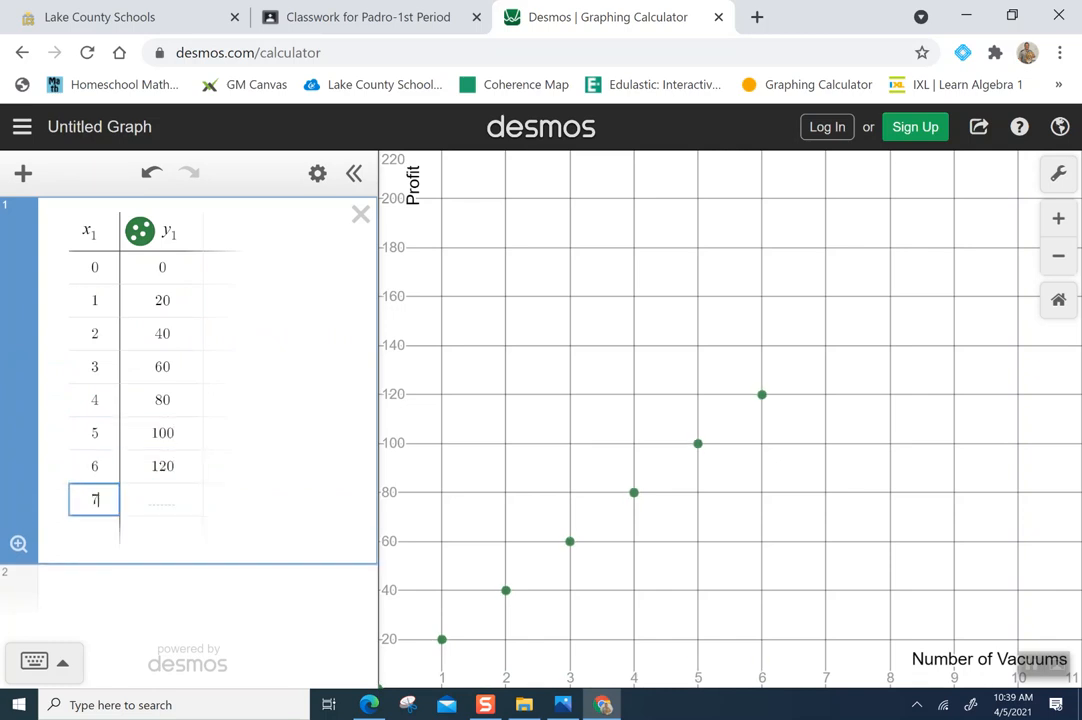
key("Tab")
type("140")
key("Tab")
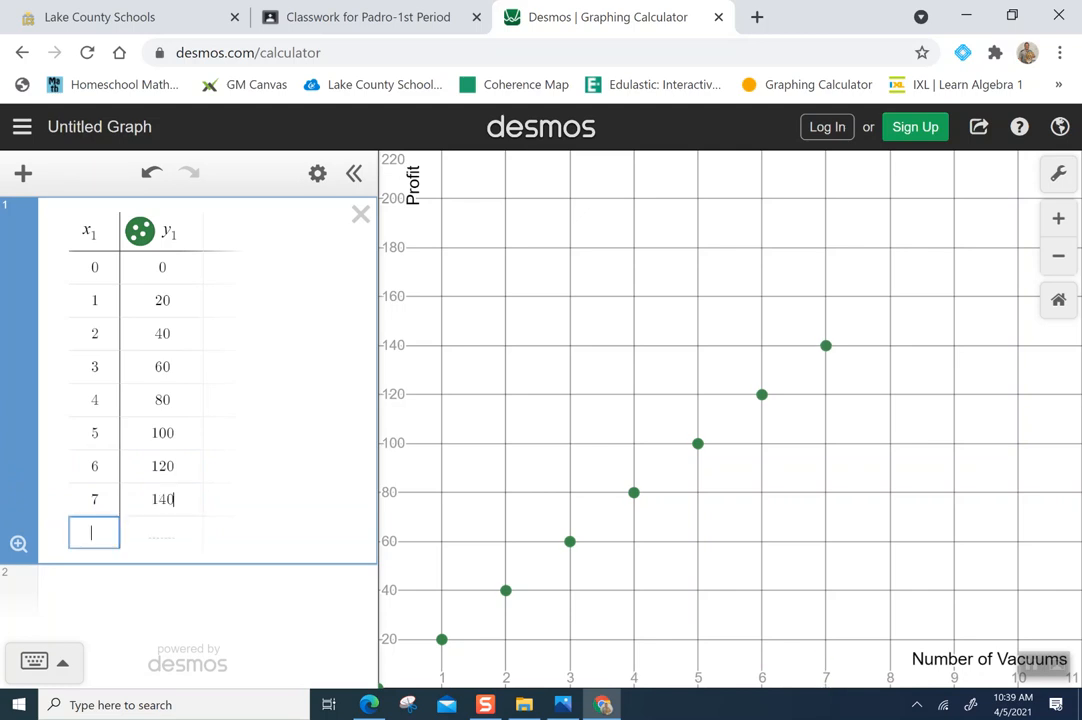
type("8")
key("Tab")
type("6")
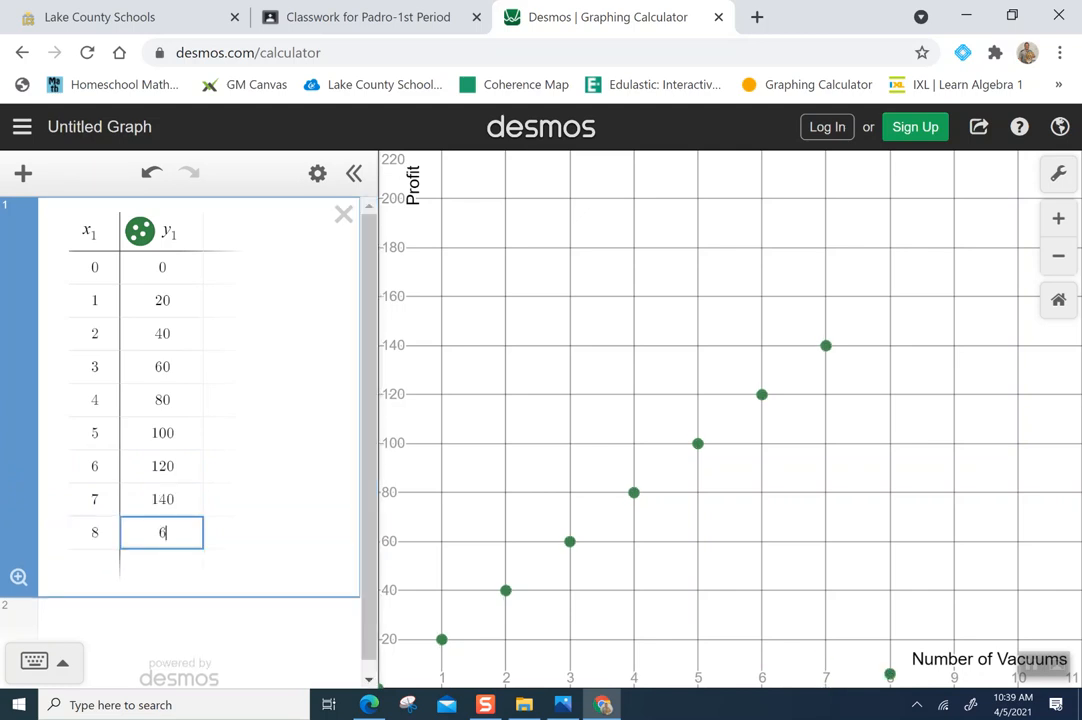
type("160")
key("Tab")
type("9")
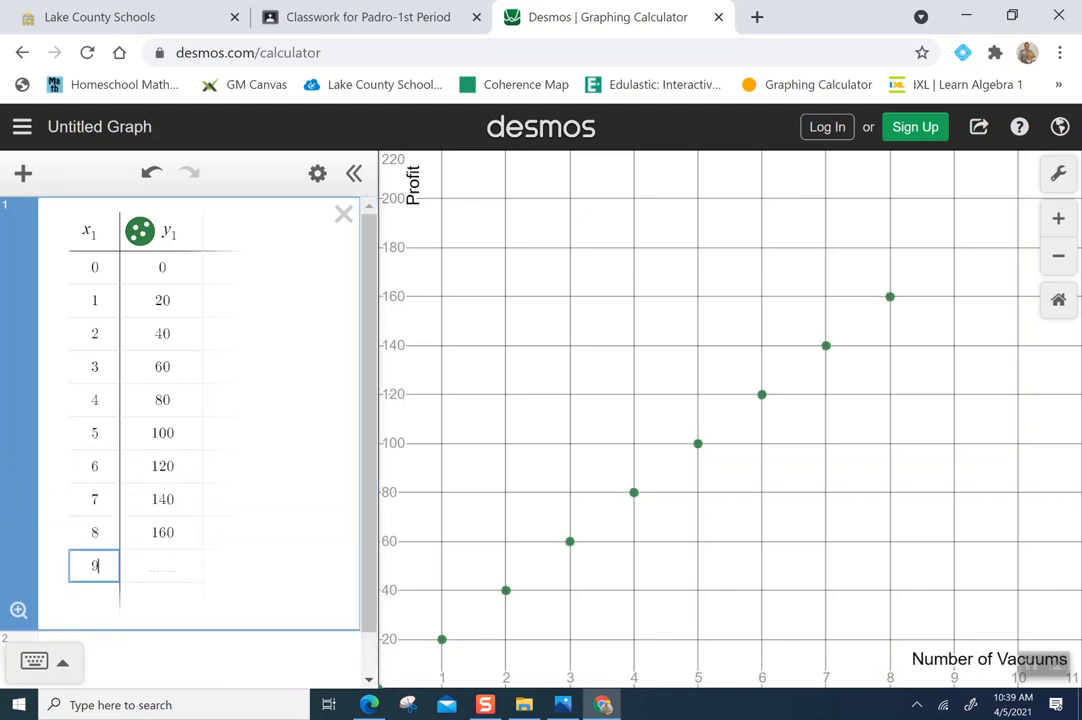
key("Tab")
type("19")
key("BackSpace")
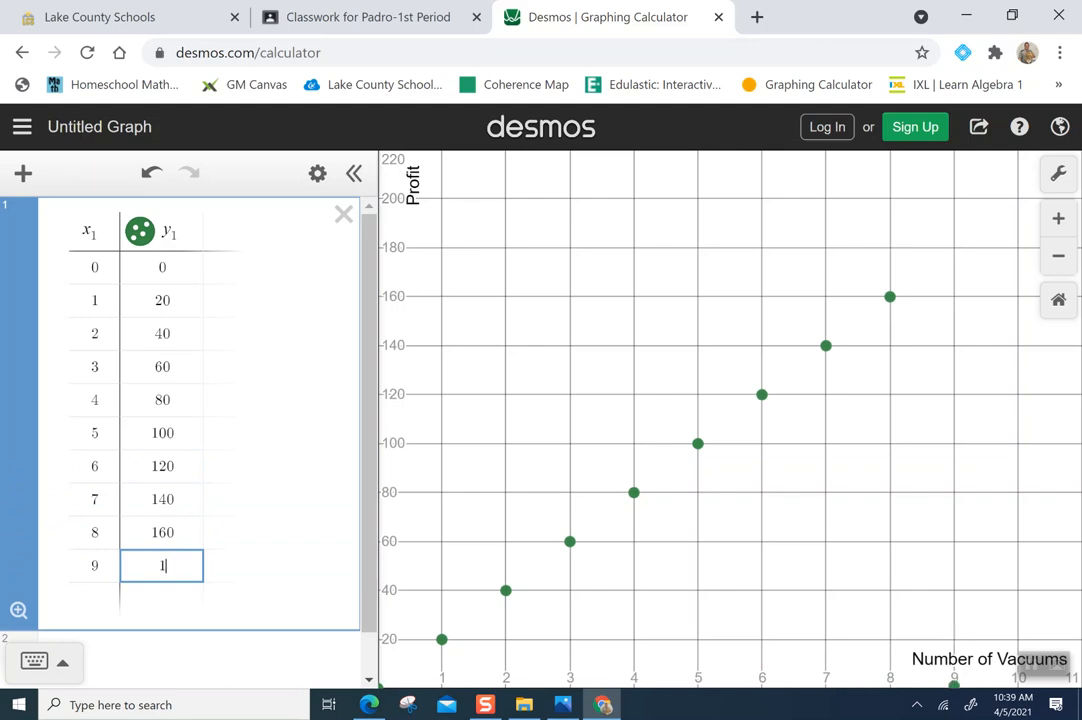
type("80")
key("Tab")
type("10")
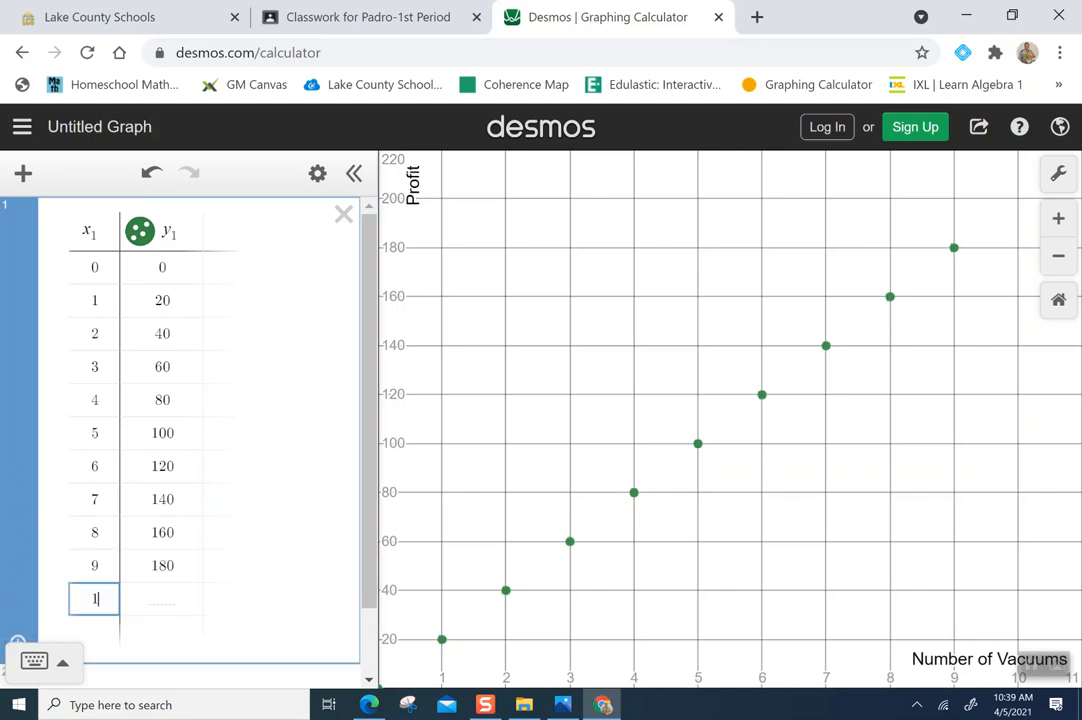
key("Tab")
type("200")
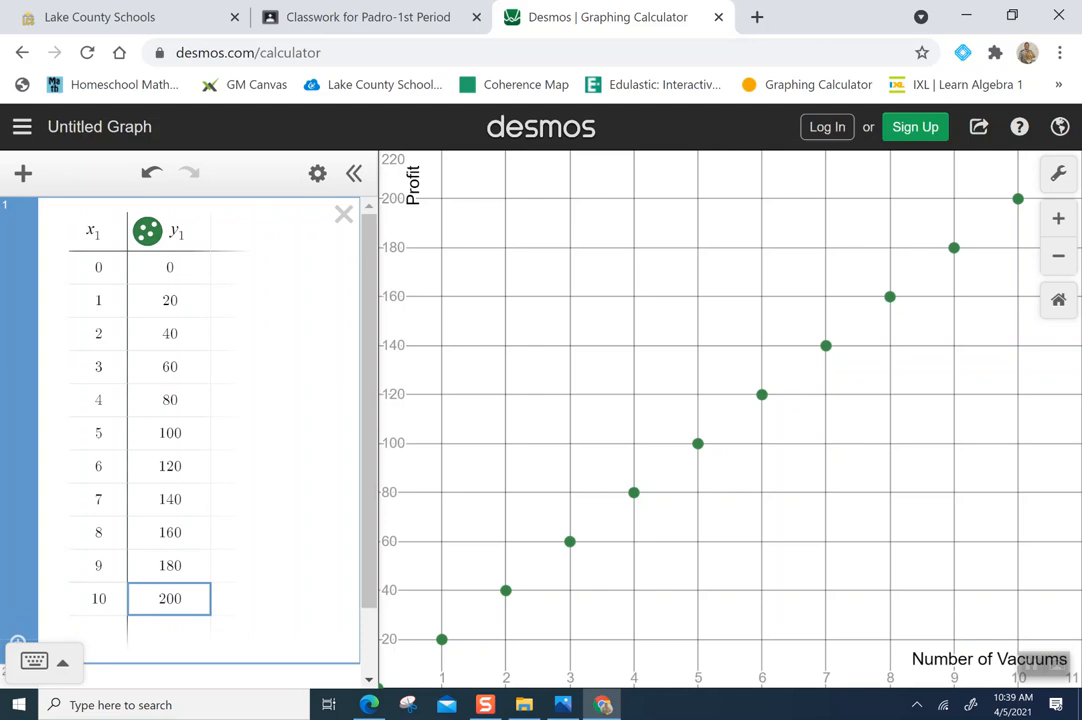
Export the graph as a Medium Square, thin-line PNG and open the downloaded image in Photos
left_click(979, 130)
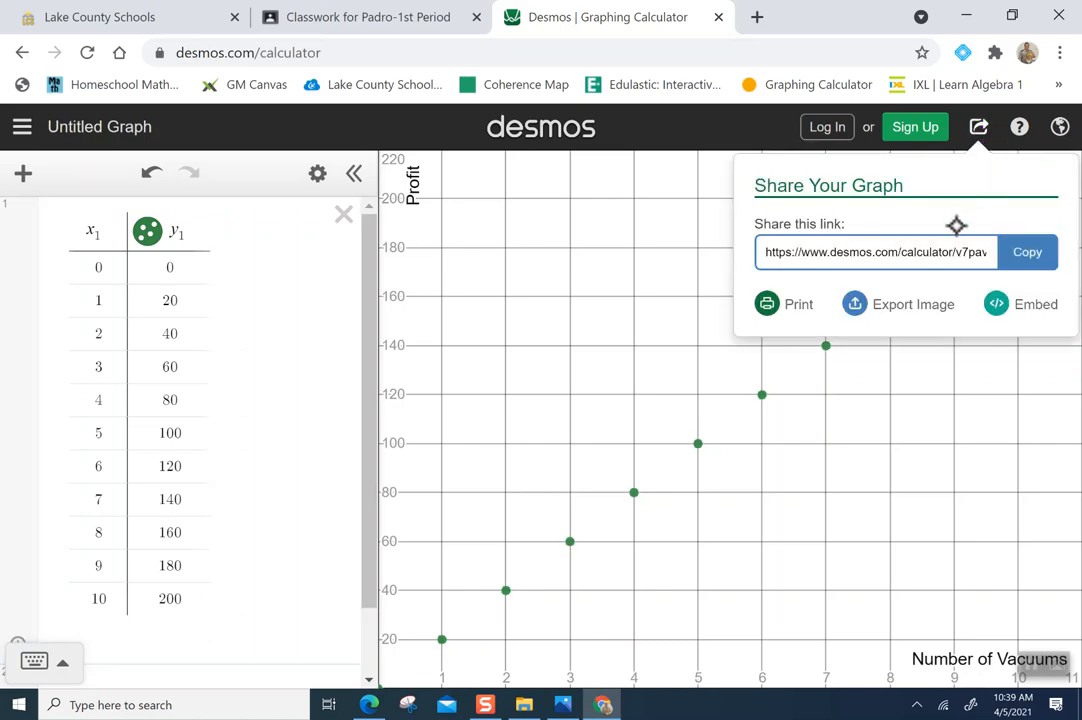
left_click(913, 304)
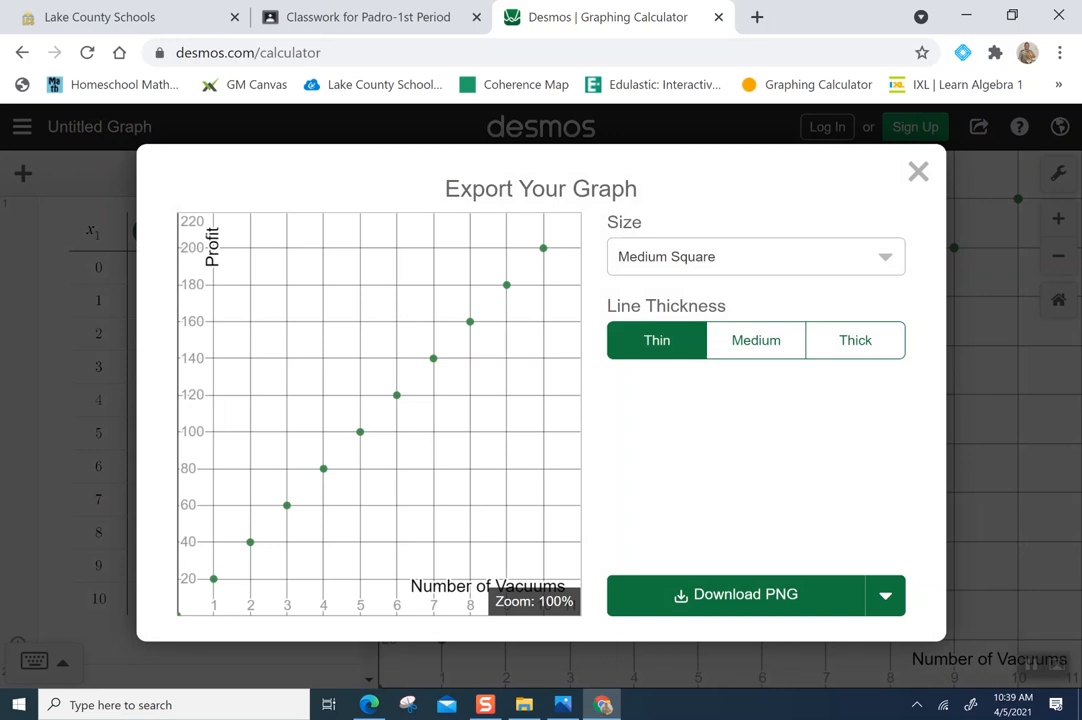
left_click(740, 594)
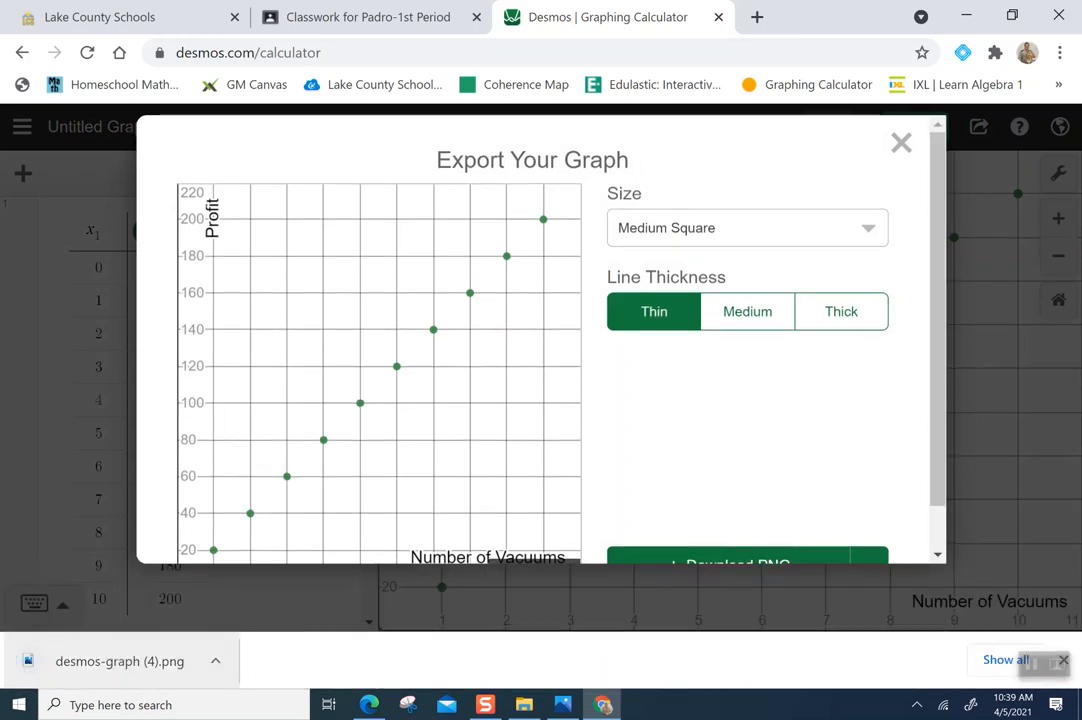
left_click(122, 663)
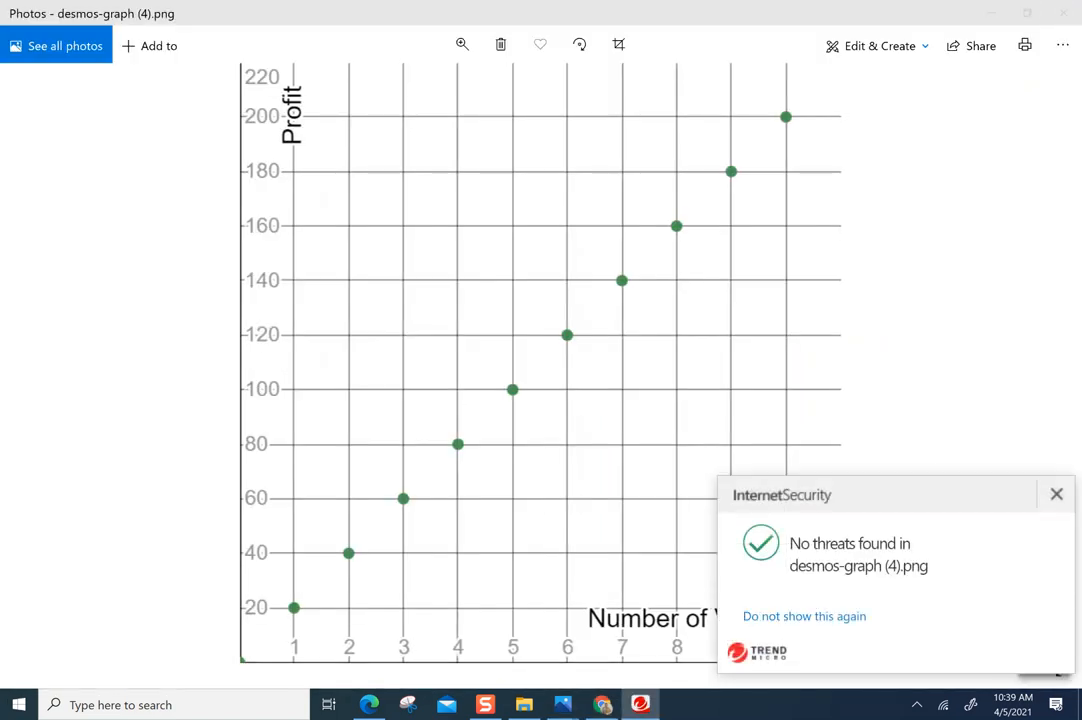
left_click(1056, 494)
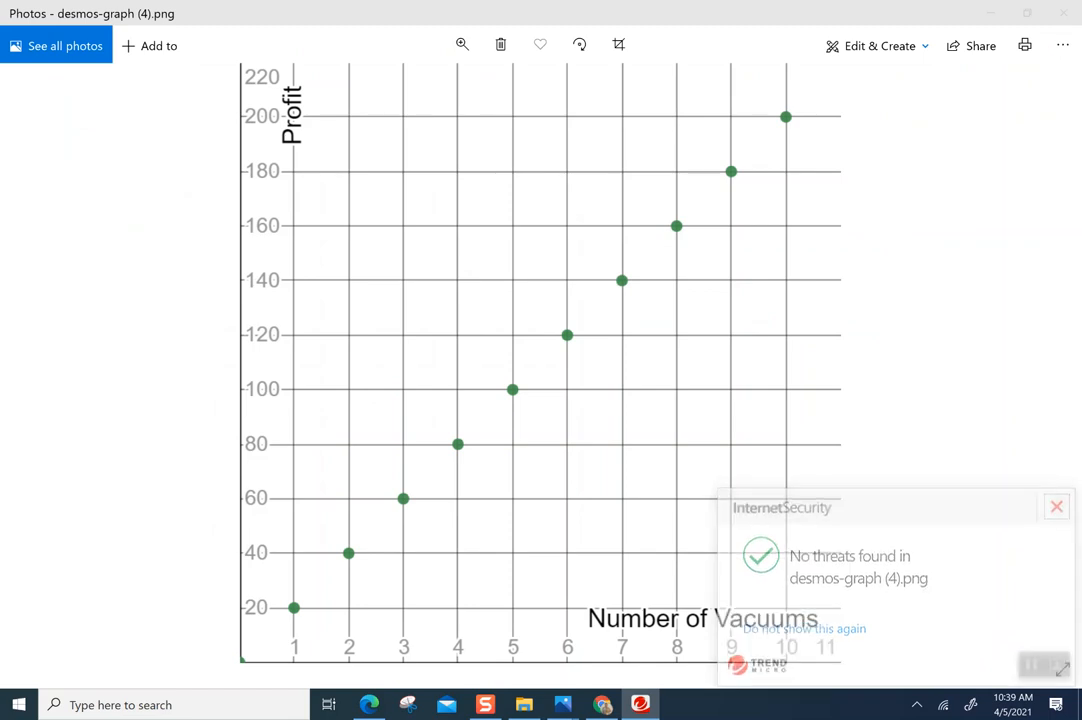